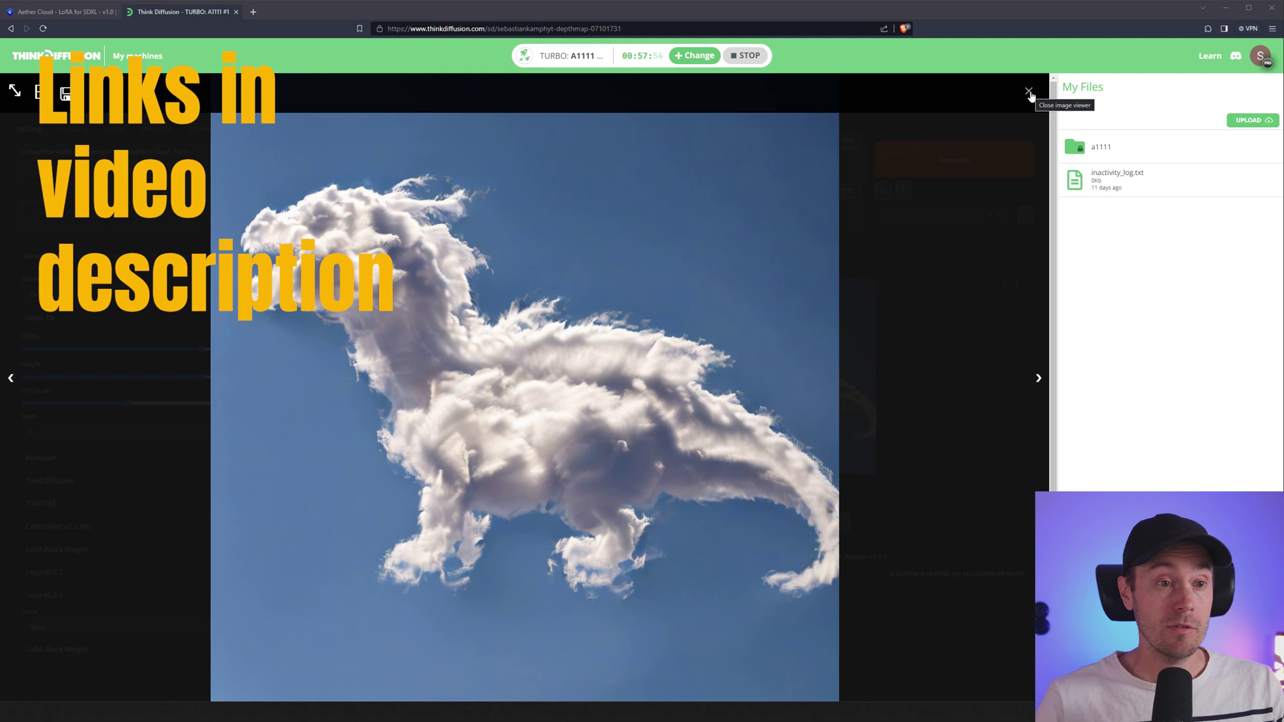
Close the full-size lightbox view of the 1024x1024 cloud dragon image.
{"action": "left_click", "coordinate": [1030, 92]}
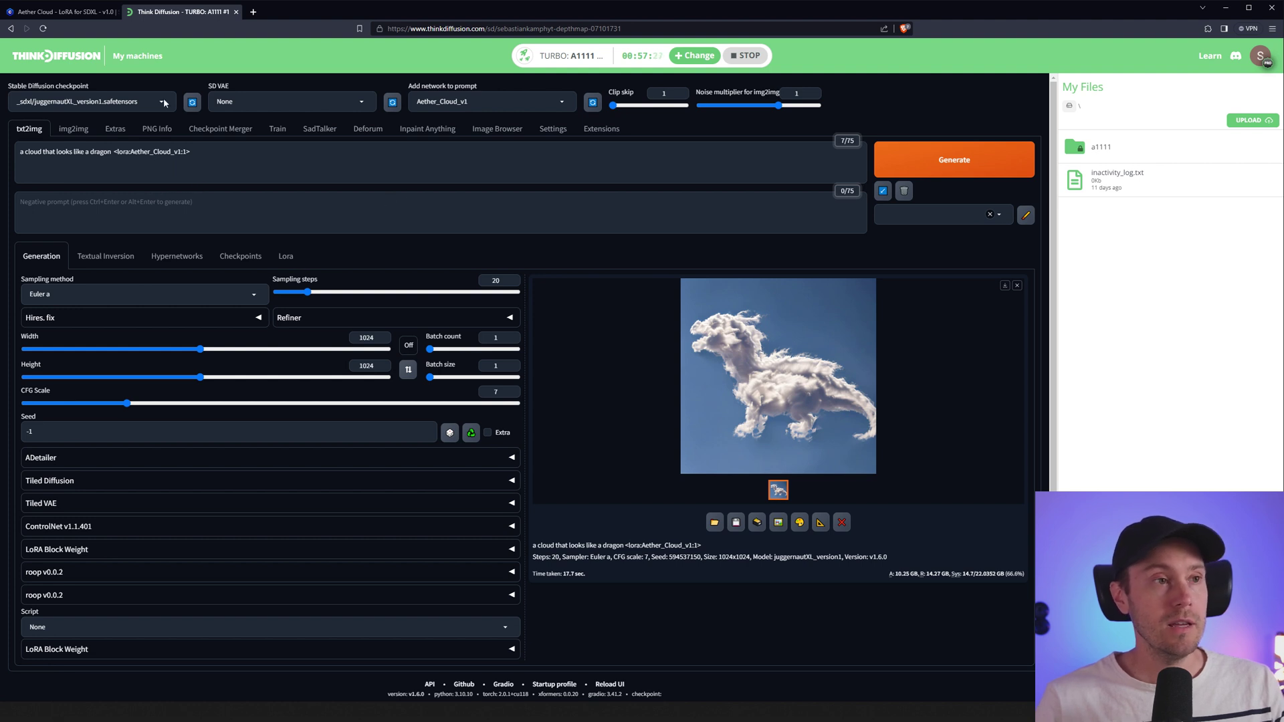
Switch to the Civitai 'Aether Cloud - LoRA for SDXL' browser tab.
{"action": "left_click", "coordinate": [70, 12]}
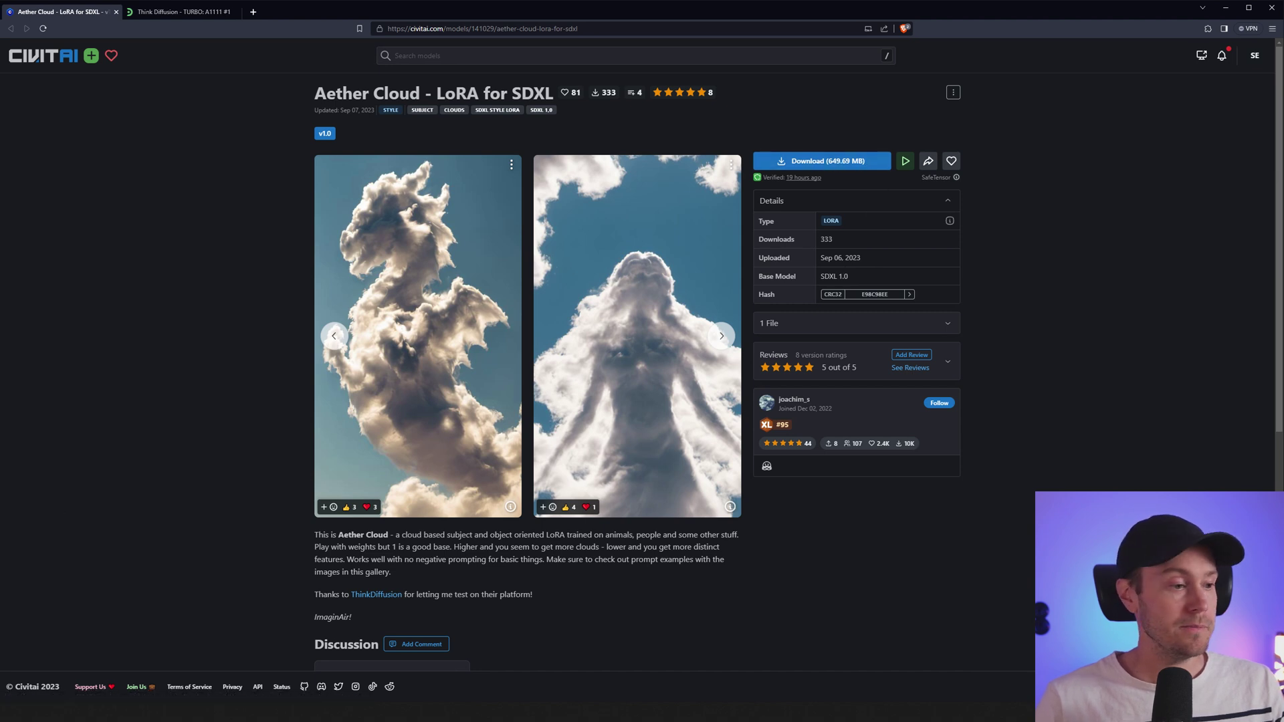
Check what the local stable-diffusion-webui models > Lora folder contains.
{"action": "key", "text": "alt+Tab"}
{"action": "double_click", "coordinate": [205, 377]}
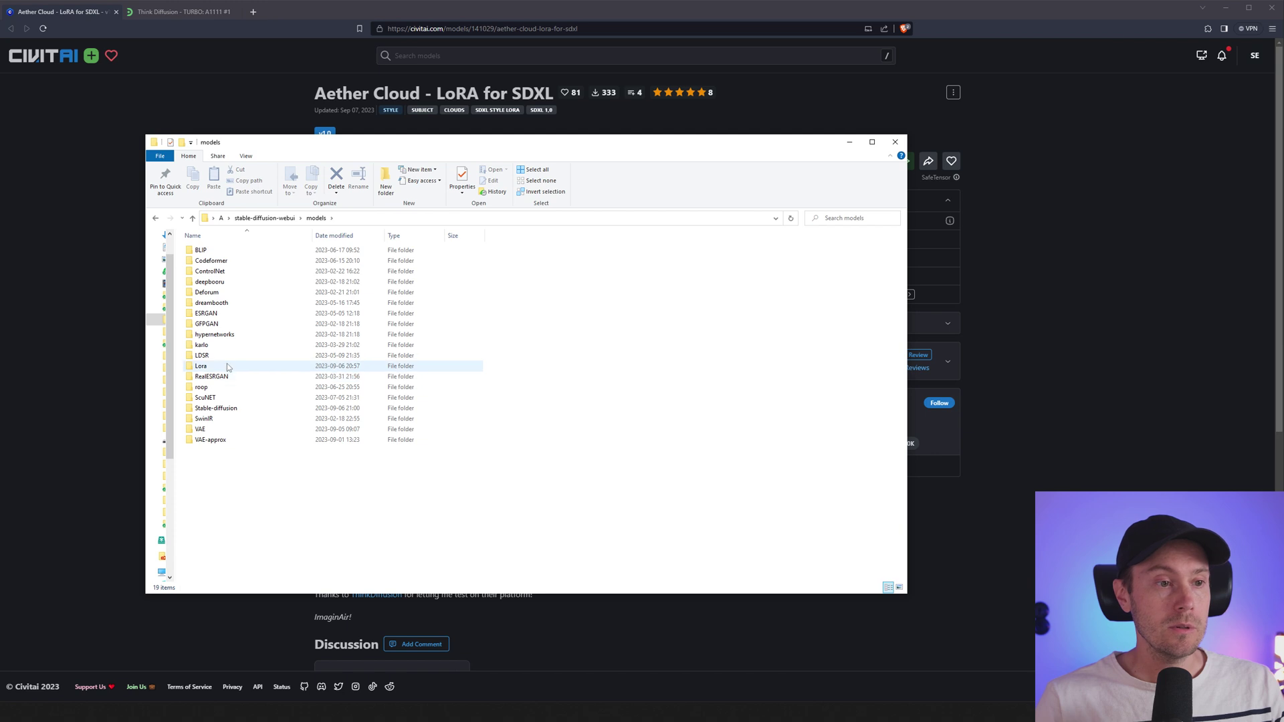
{"action": "double_click", "coordinate": [203, 367]}
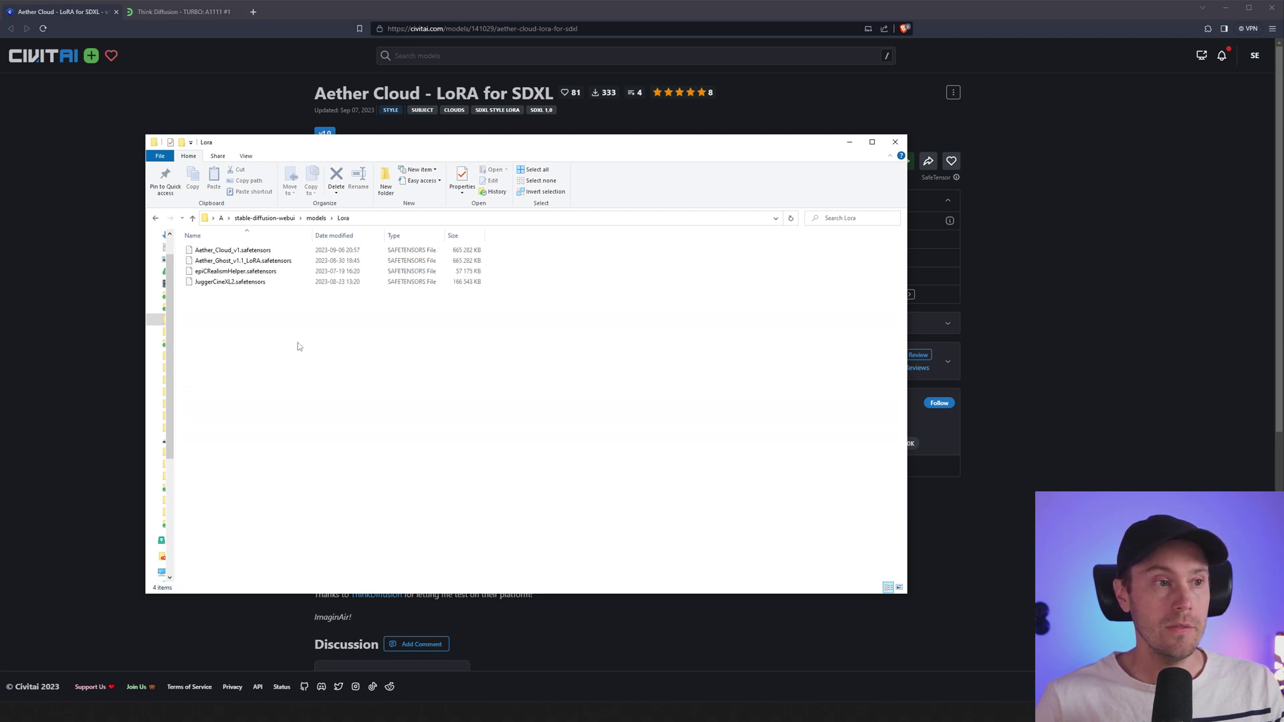
Close the folder and copy the Aether Cloud LoRA download link from Civitai.
{"action": "left_click", "coordinate": [895, 143]}
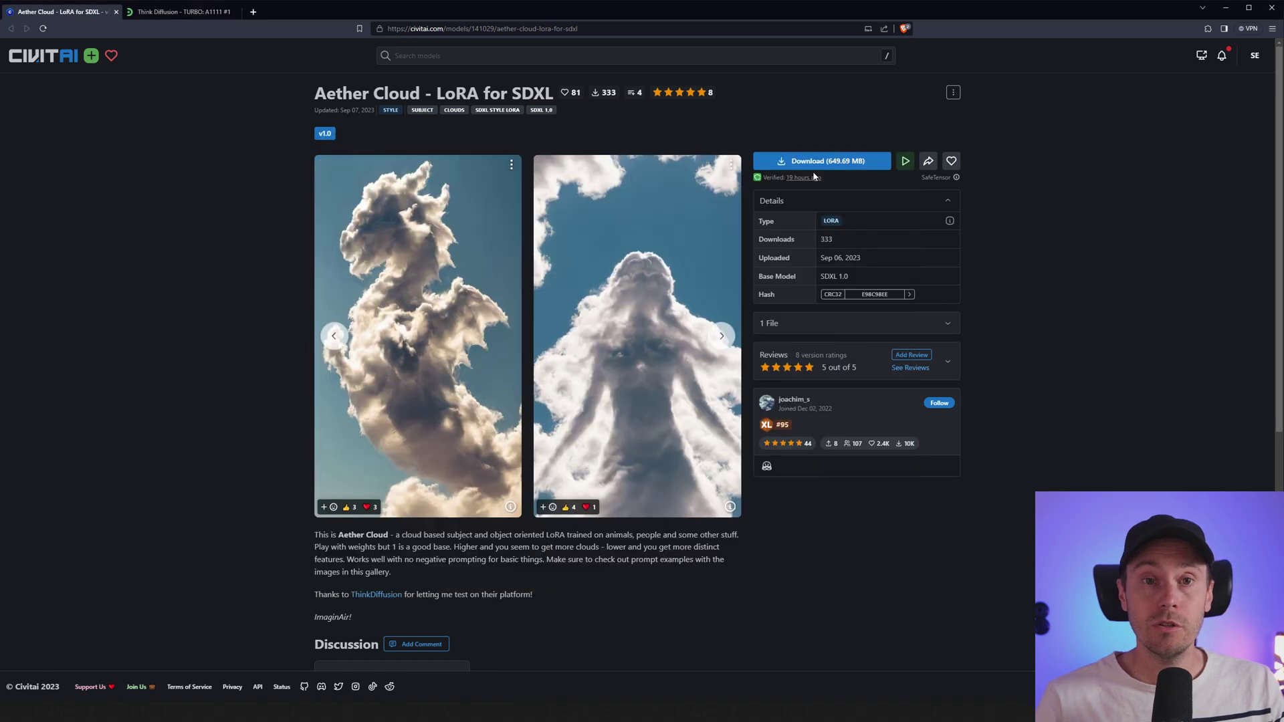
{"action": "right_click", "coordinate": [855, 161]}
{"action": "left_click", "coordinate": [897, 229]}
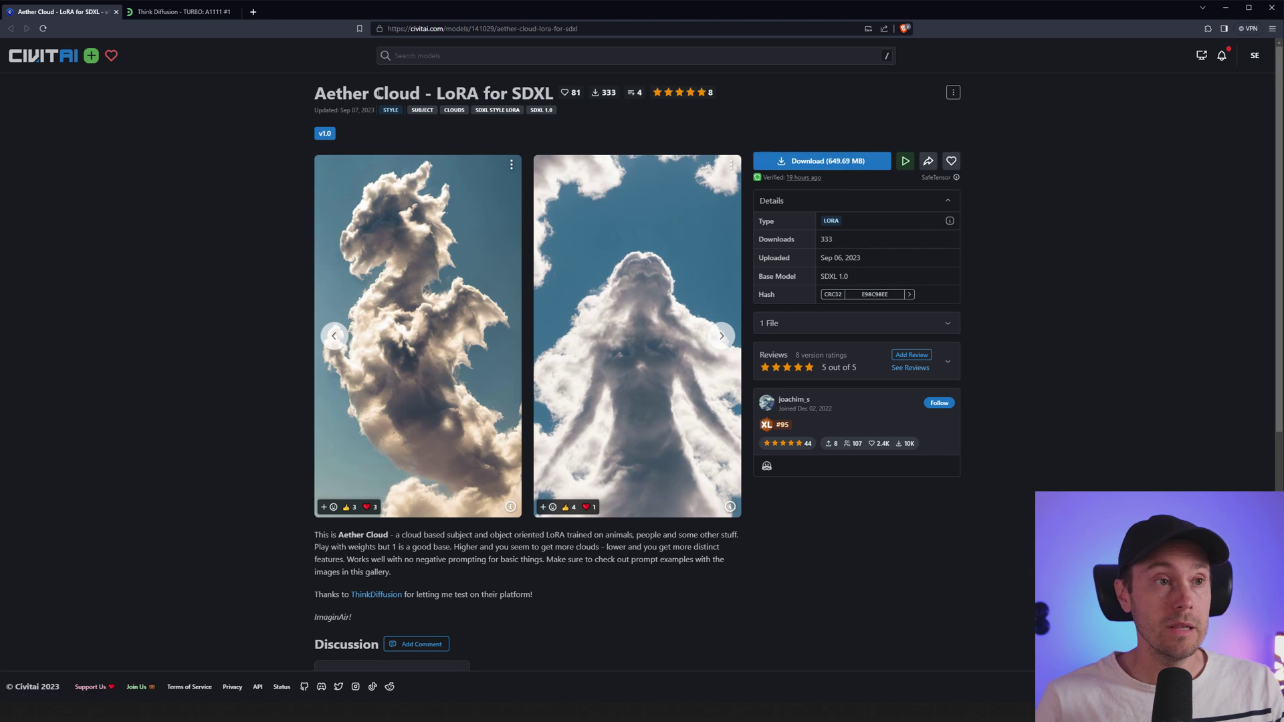
Paste the Civitai link into the My Files models/Lora upload and submit it to download Aether_Cloud_v1.safetensors.
{"action": "left_click", "coordinate": [173, 9]}
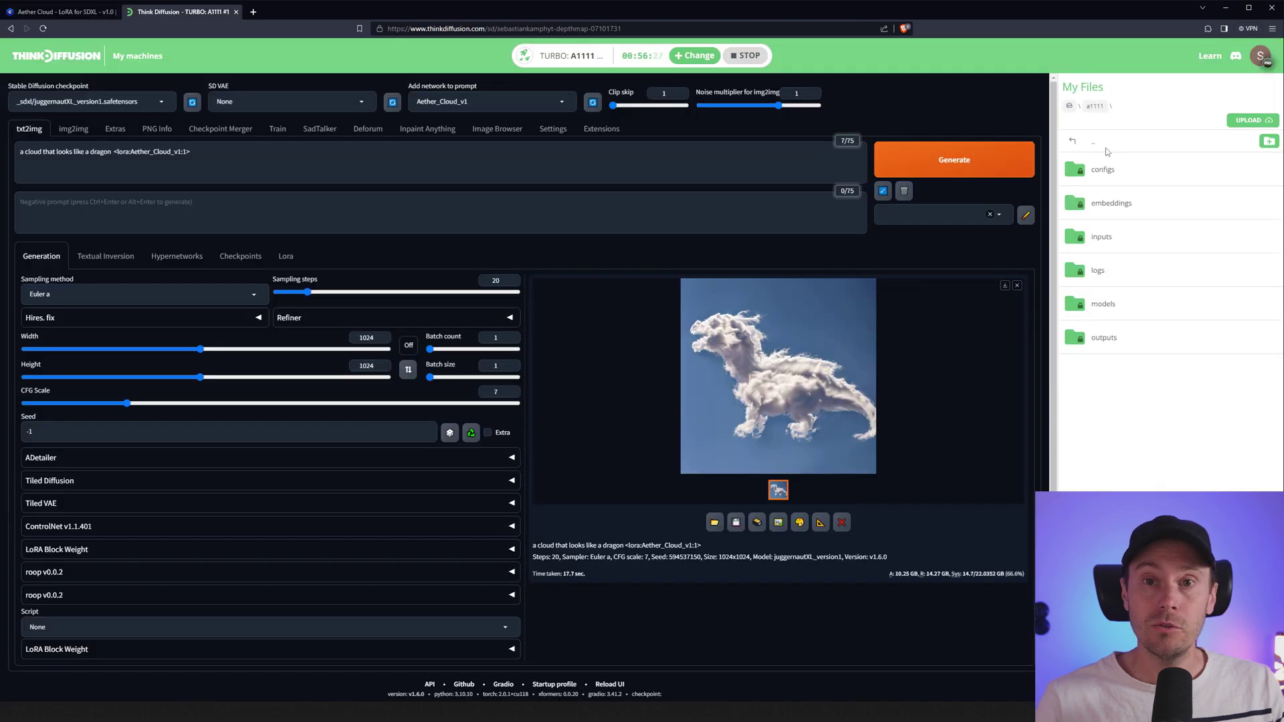
{"action": "left_click", "coordinate": [1115, 306]}
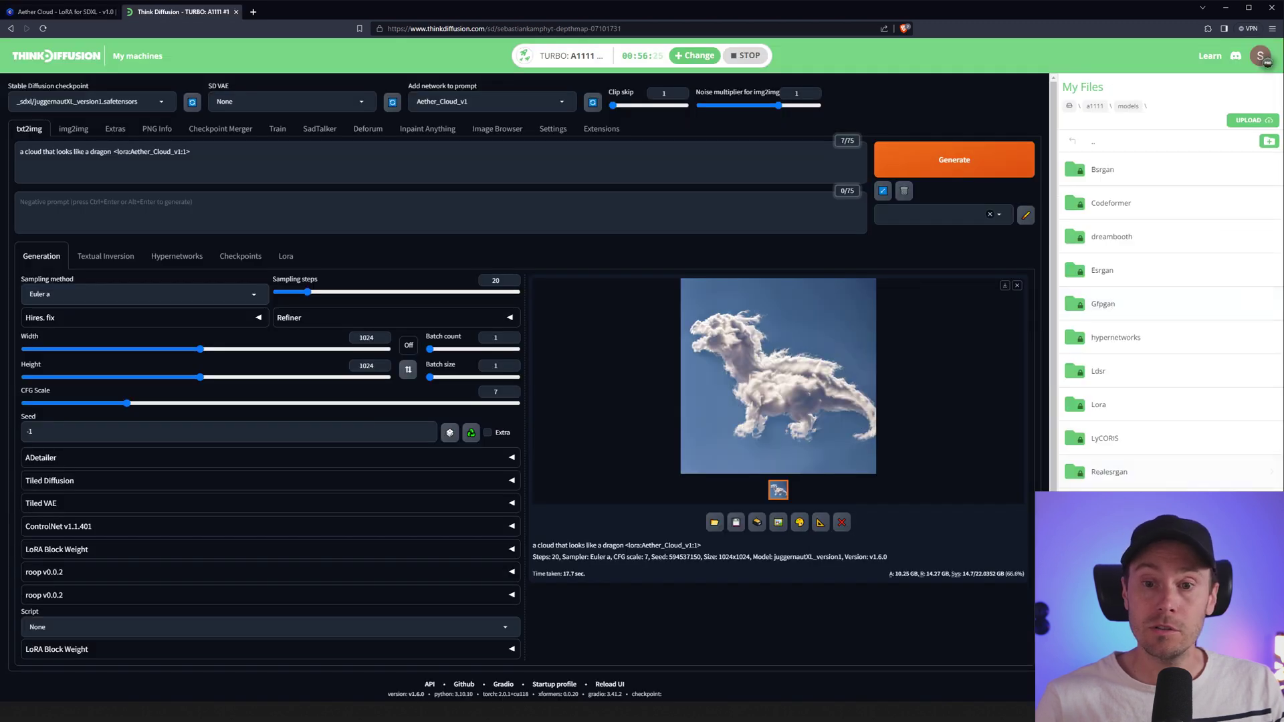
{"action": "left_click", "coordinate": [1113, 305]}
{"action": "left_click", "coordinate": [1250, 120]}
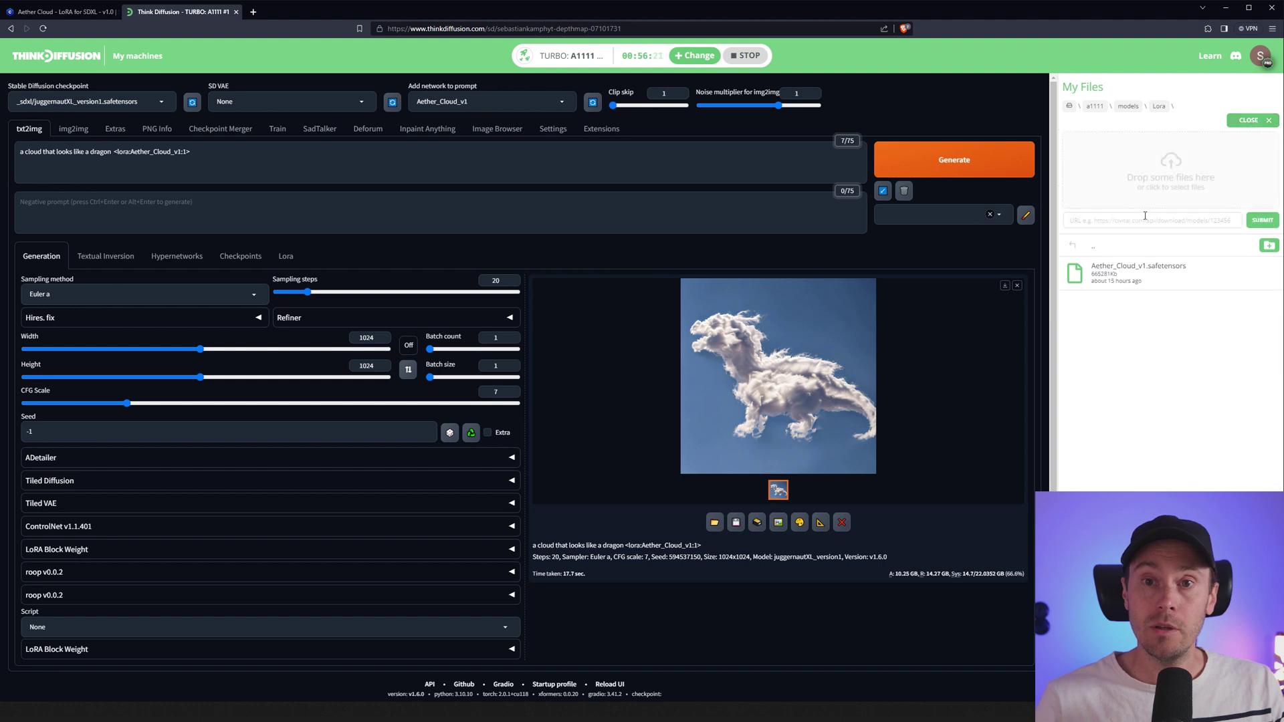
{"action": "left_click", "coordinate": [1142, 222]}
{"action": "type", "text": "https://civitai.com/api/download/models/156328"}
{"action": "left_click", "coordinate": [1262, 221]}
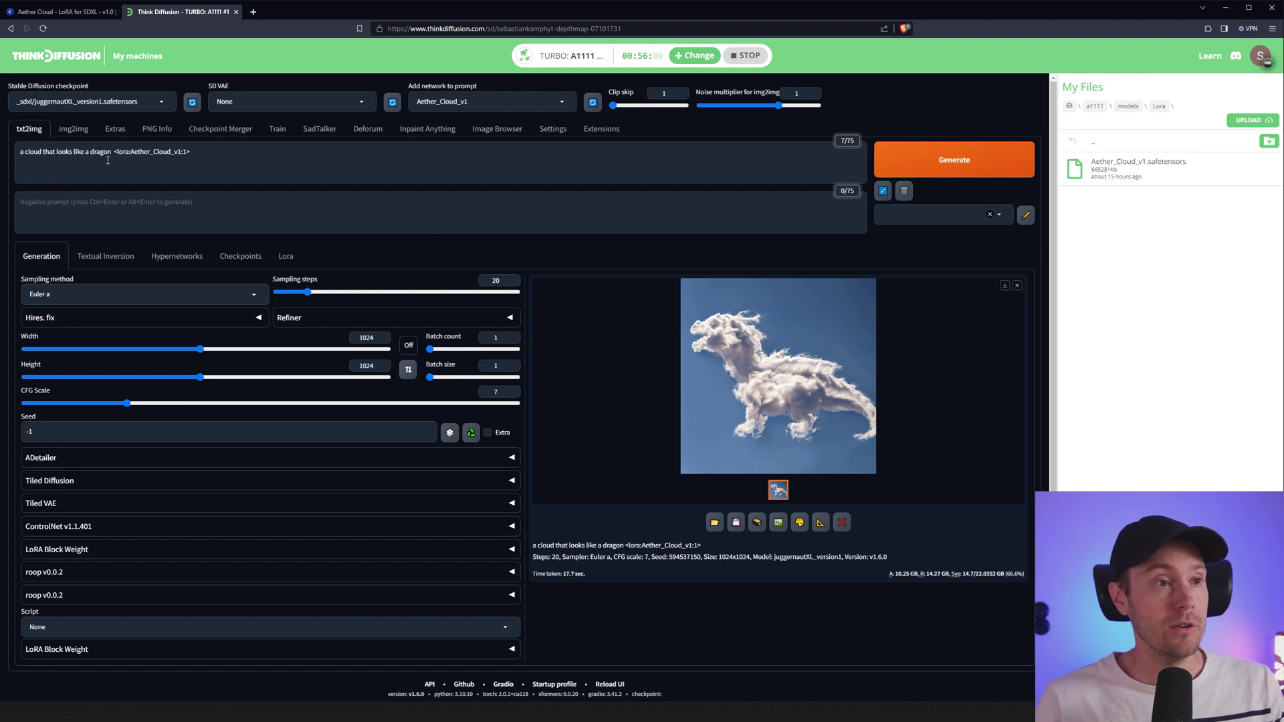
Re-add <lora:Aether_Cloud_v1:1> from the Lora card and set DPM++ 2M Karras with 25 steps.
{"action": "left_click", "coordinate": [181, 155]}
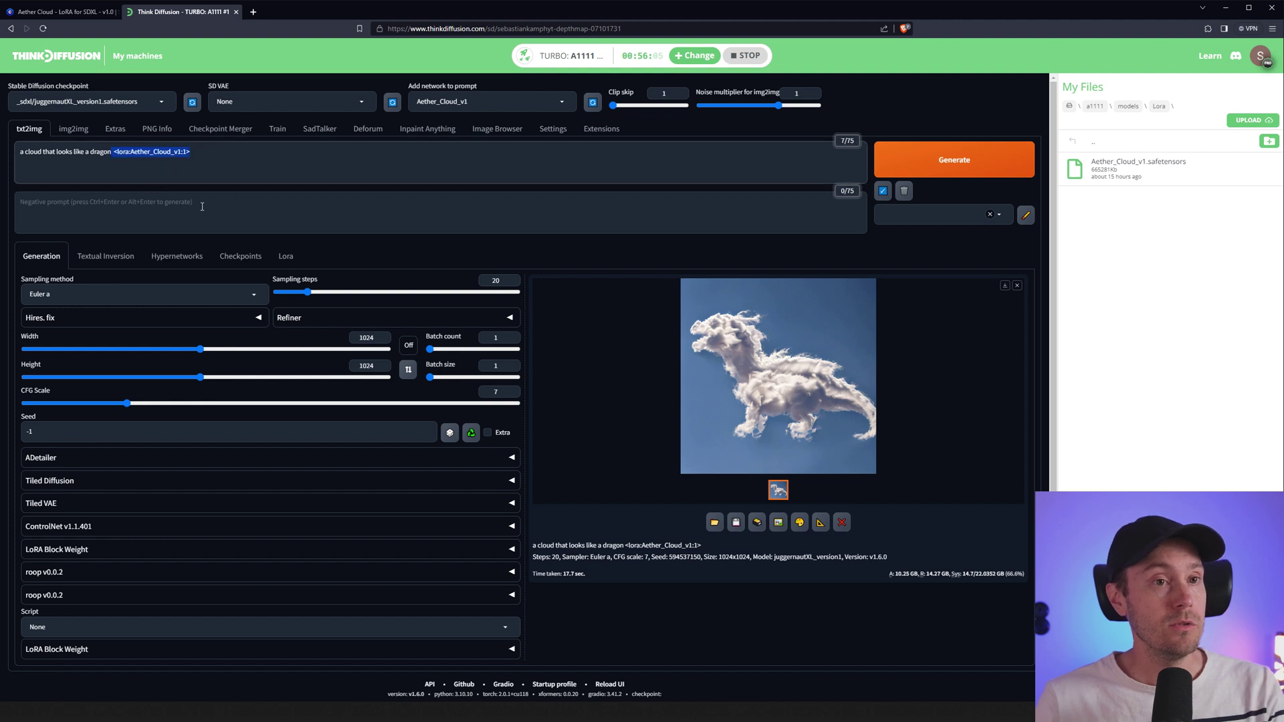
{"action": "key", "text": "ctrl+z"}
{"action": "left_click", "coordinate": [527, 102]}
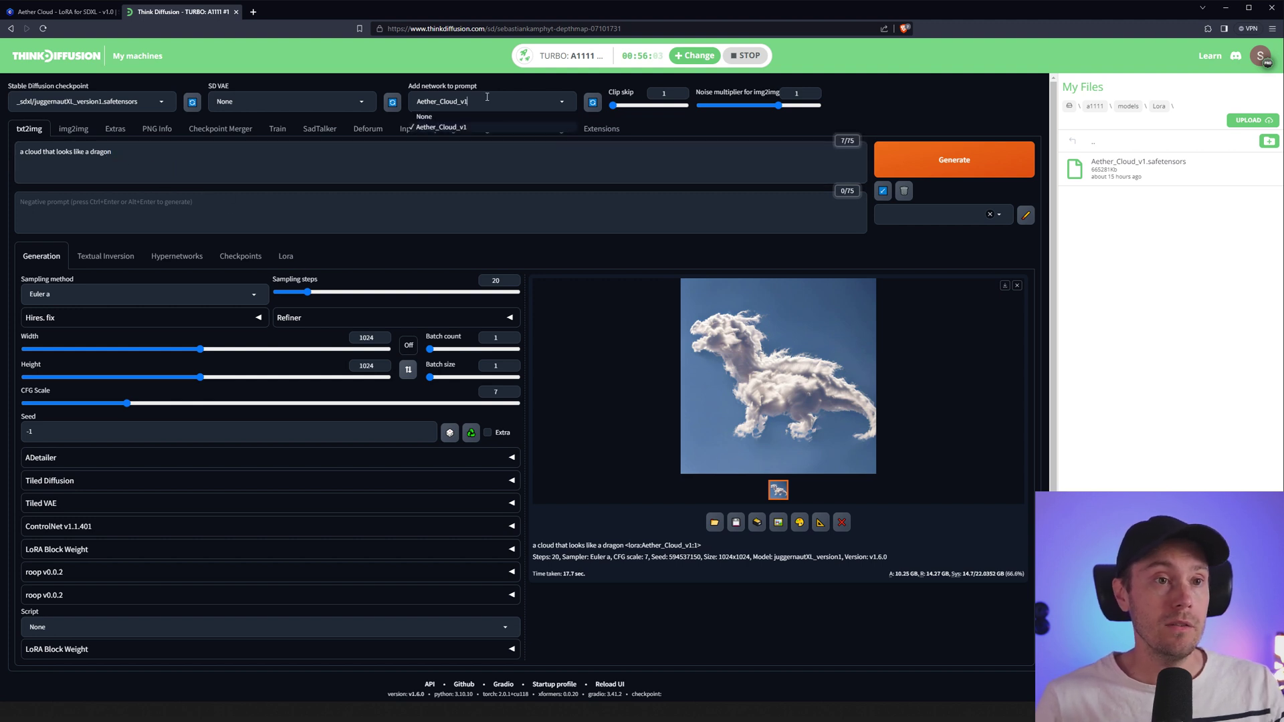
{"action": "left_click", "coordinate": [289, 257]}
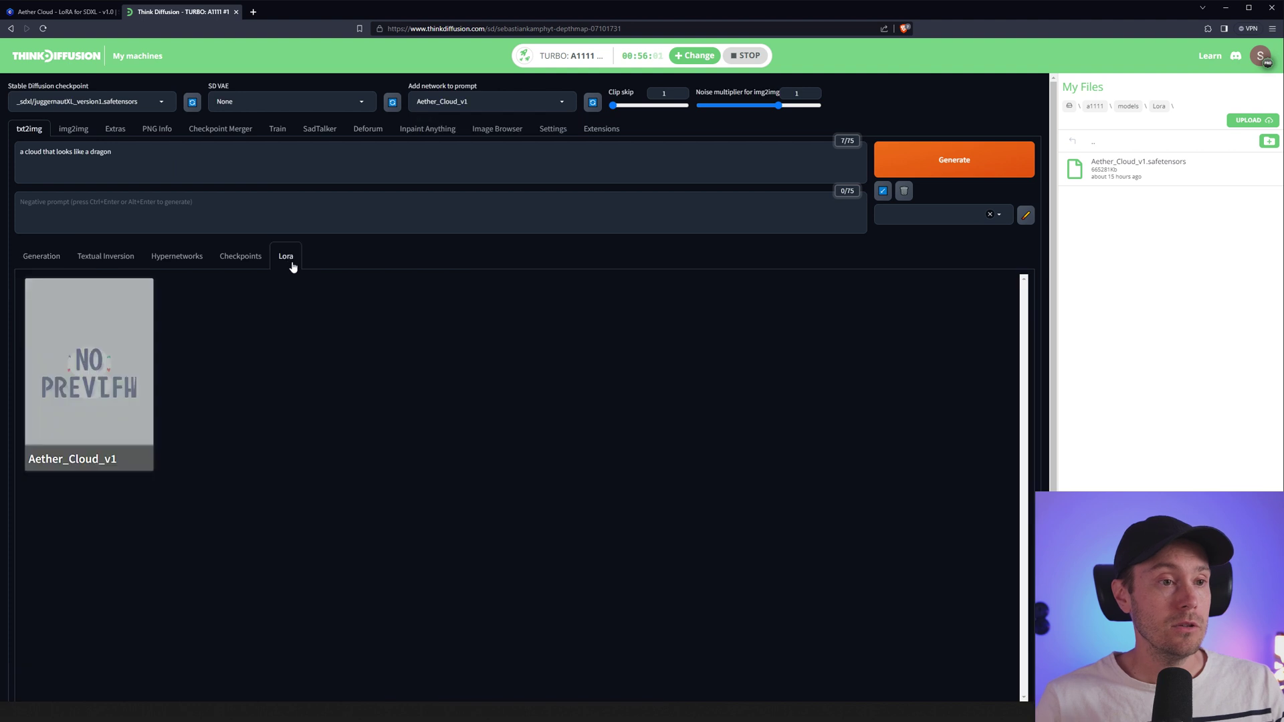
{"action": "left_click", "coordinate": [101, 346]}
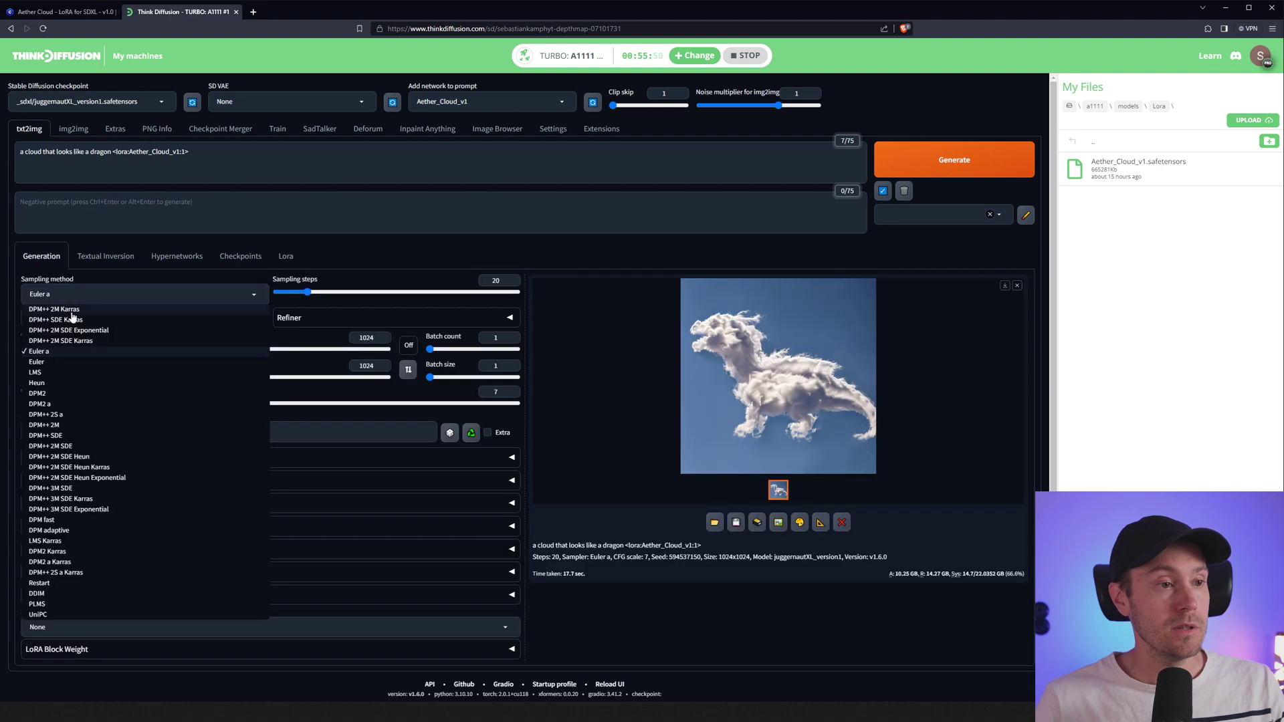
{"action": "left_click", "coordinate": [69, 310]}
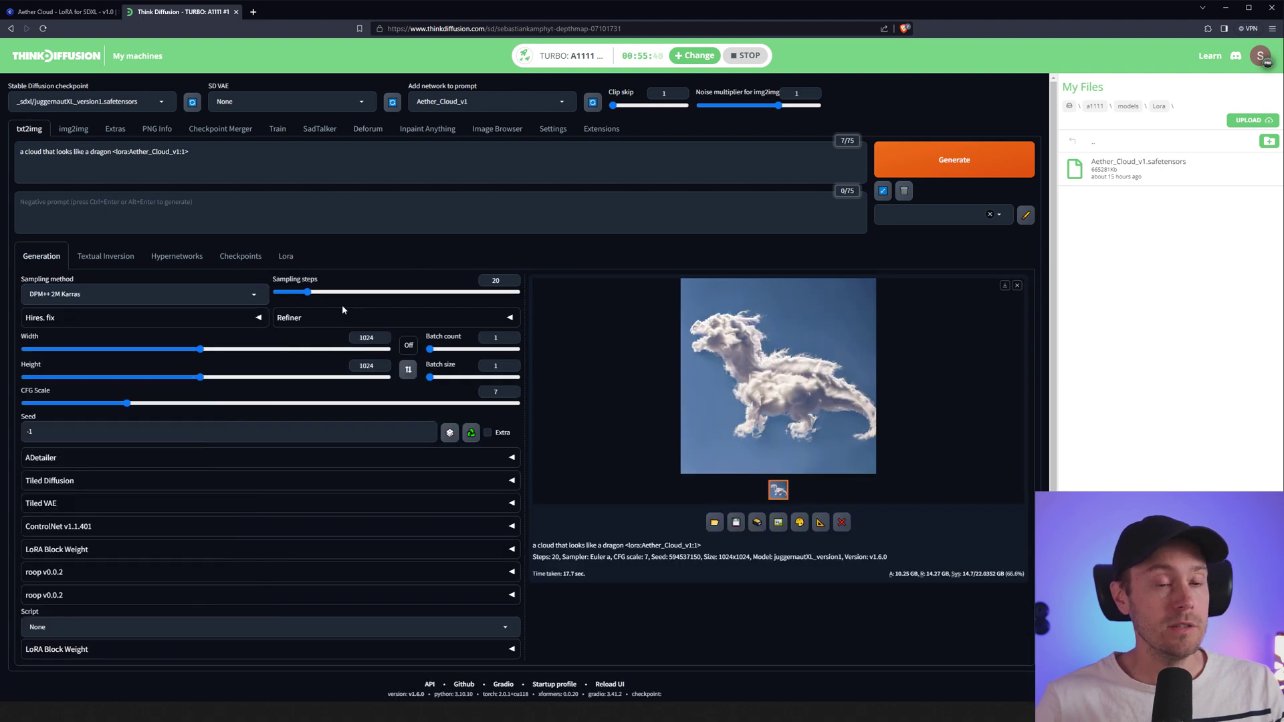
{"action": "left_click", "coordinate": [316, 292]}
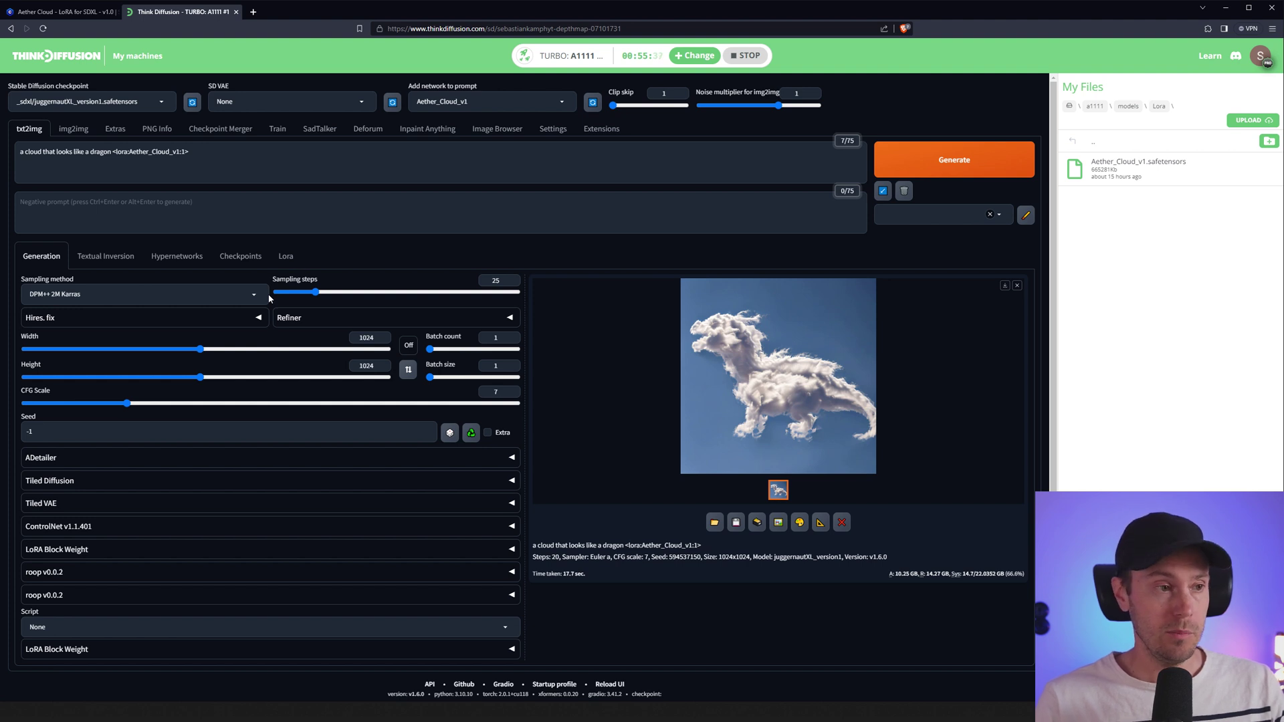
{"action": "key", "text": "alt+Tab"}
{"action": "key", "text": "alt+Tab"}
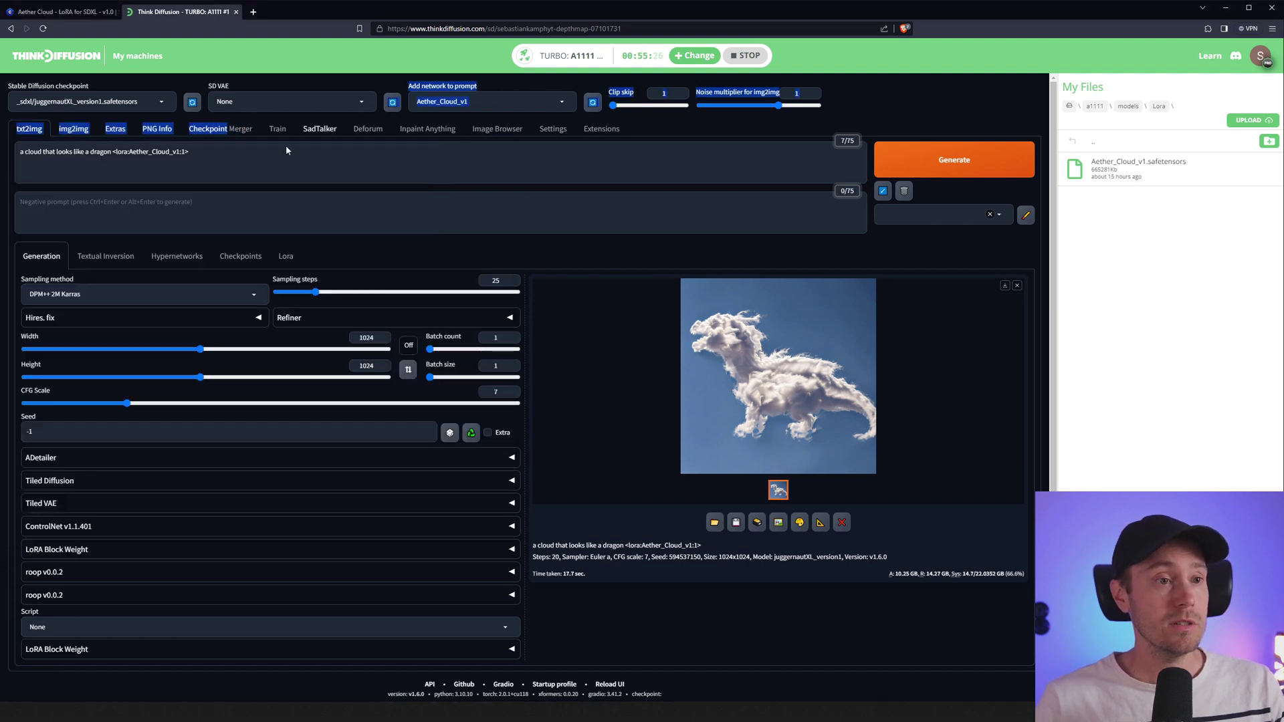
{"action": "key", "text": "alt+Tab"}
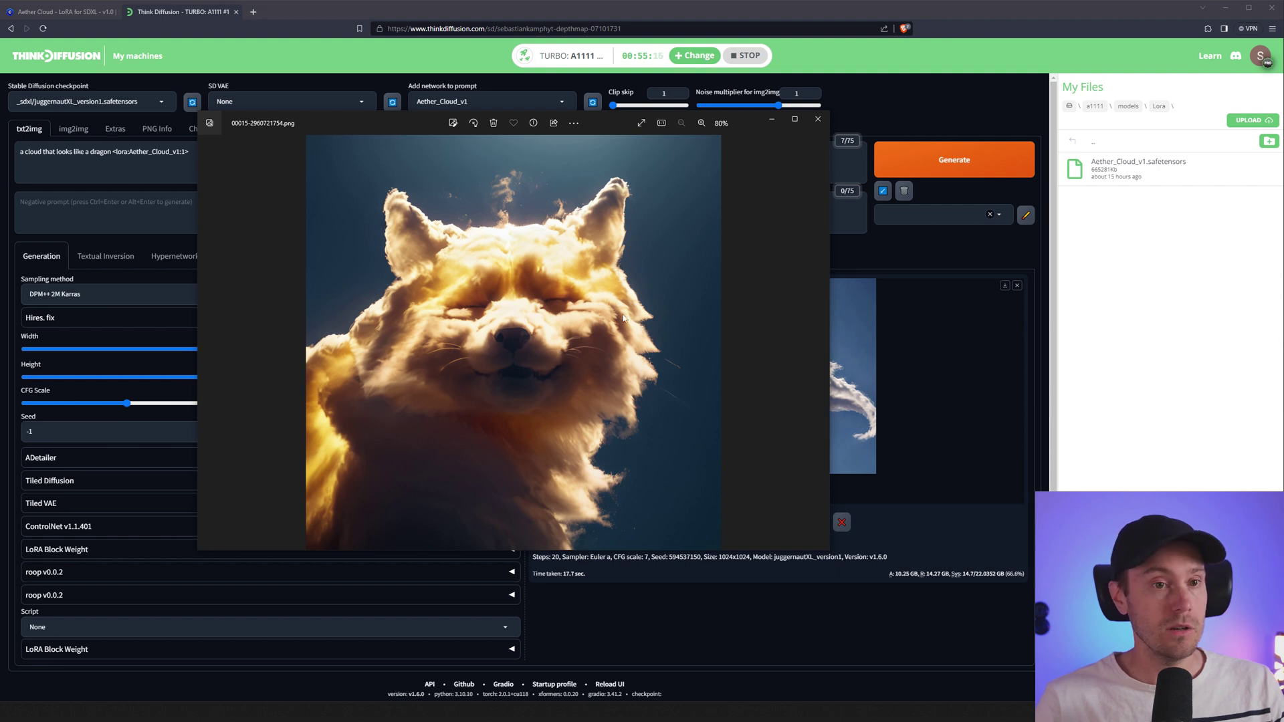
{"action": "left_click", "coordinate": [818, 118]}
{"action": "left_click", "coordinate": [1000, 216]}
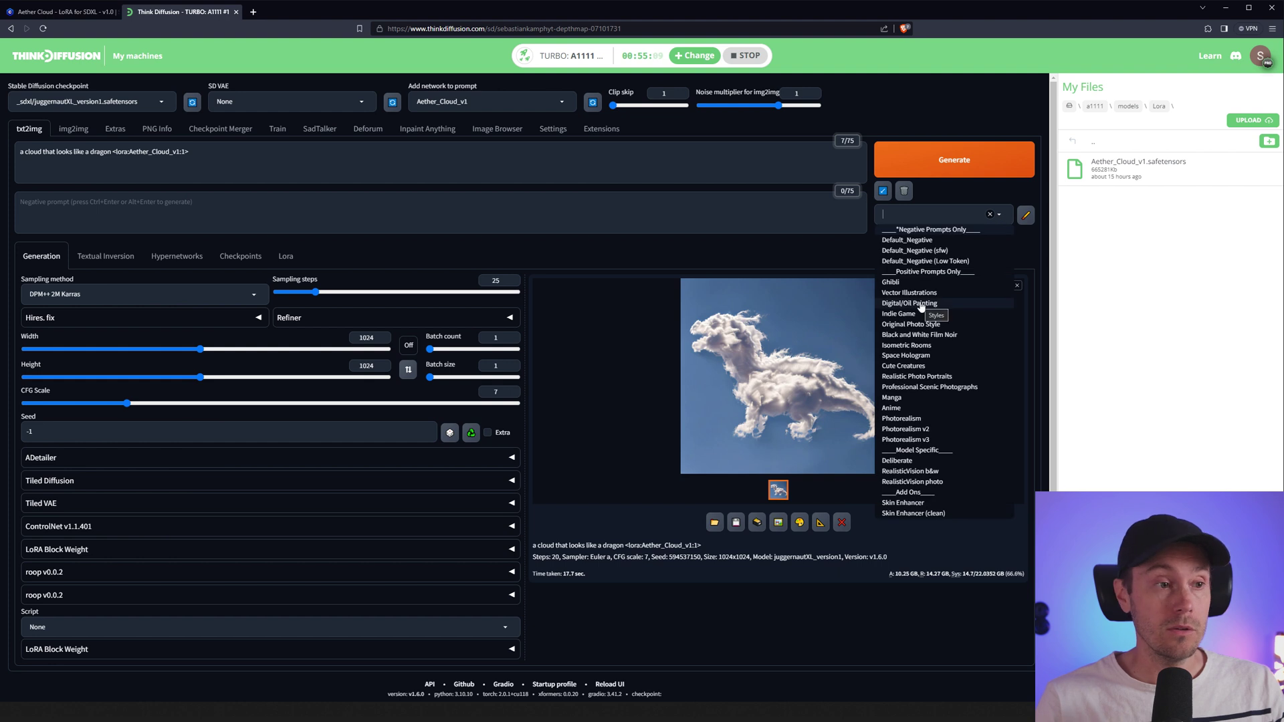
Replace 'dragon' with 'panda' in the prompt and generate with batch count 2.
{"action": "left_click", "coordinate": [928, 101]}
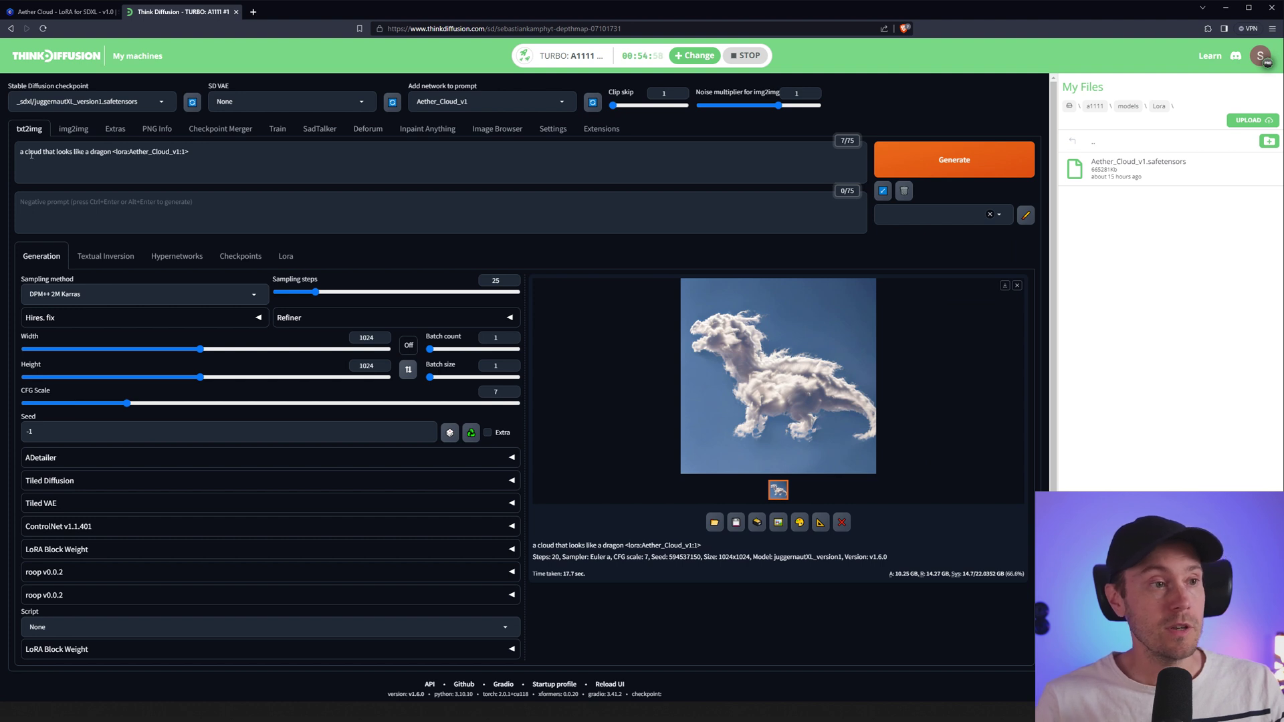
{"action": "double_click", "coordinate": [104, 151]}
{"action": "type", "text": "panda"}
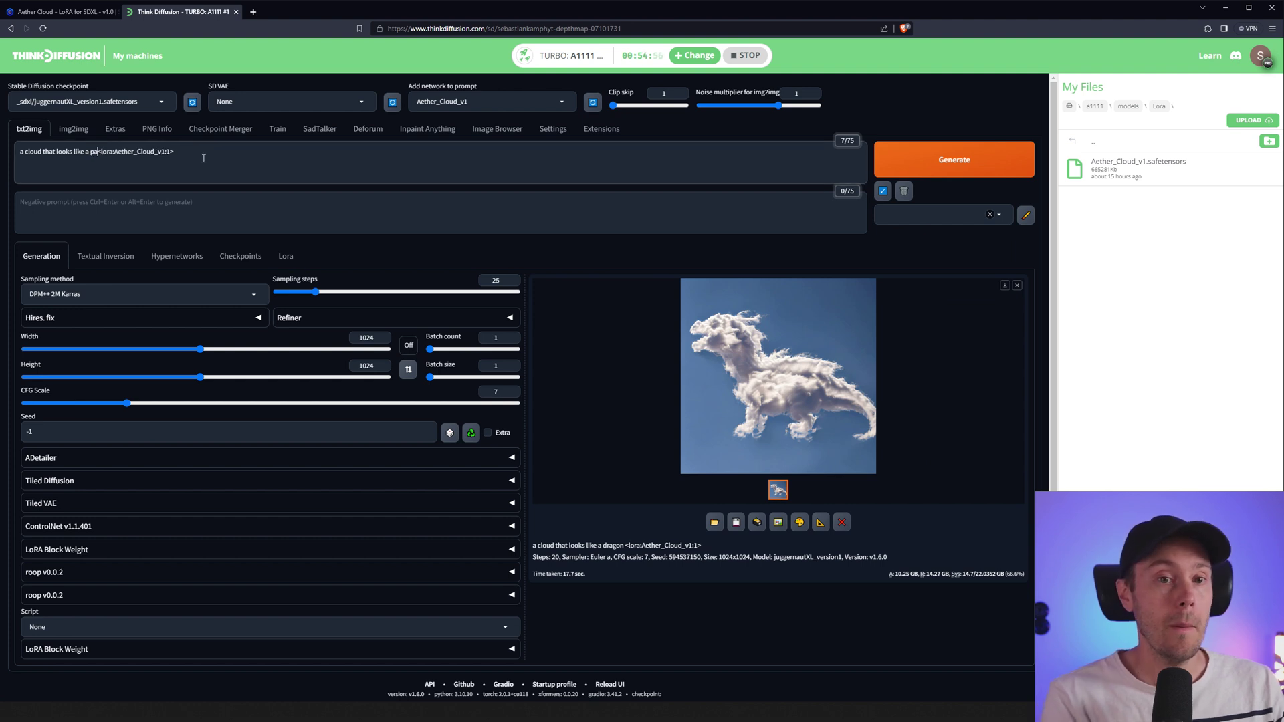
{"action": "left_click", "coordinate": [513, 334]}
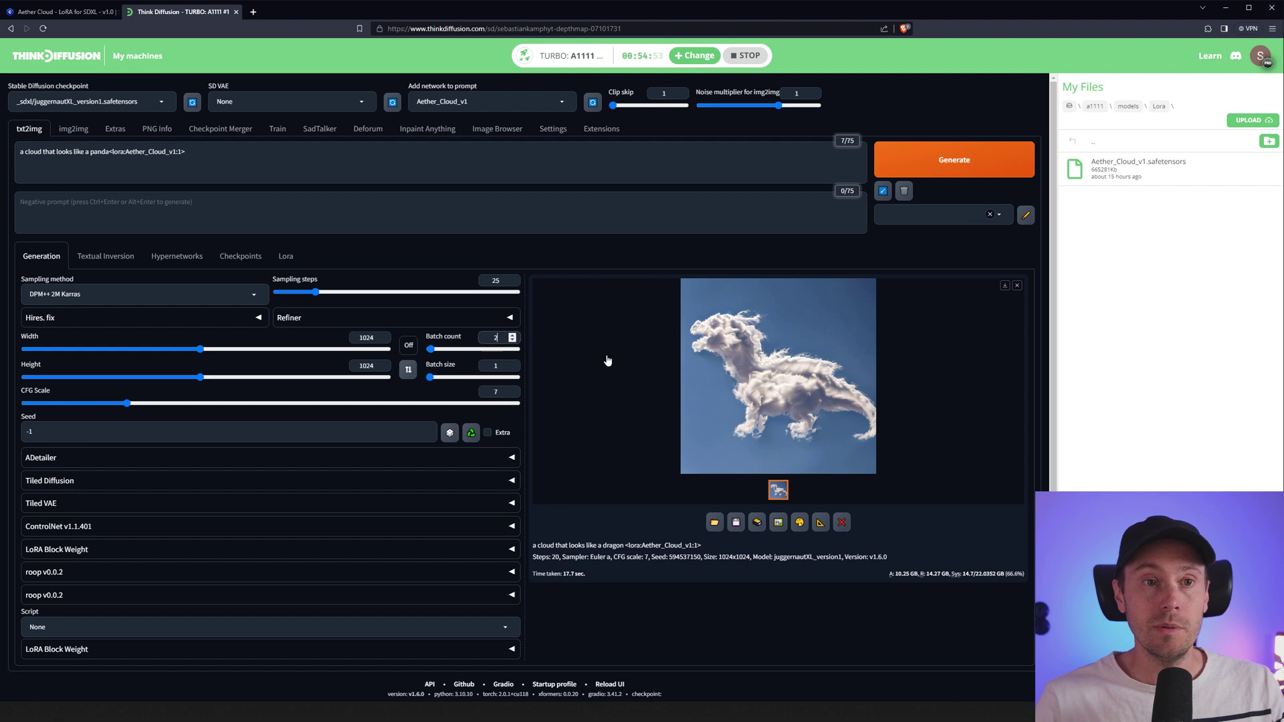
{"action": "left_click", "coordinate": [931, 164]}
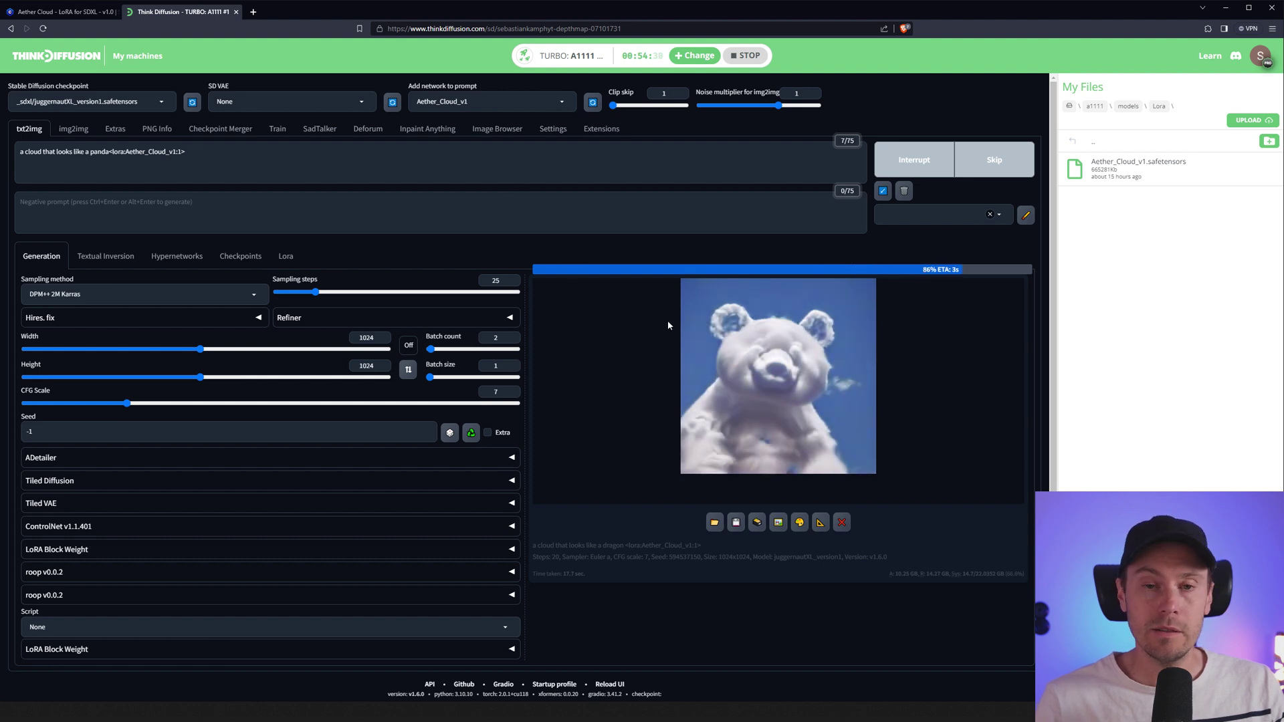
Compare the donut-mouthed panda and smiling cloud-bear images full size, then in the gallery.
{"action": "left_click", "coordinate": [821, 380]}
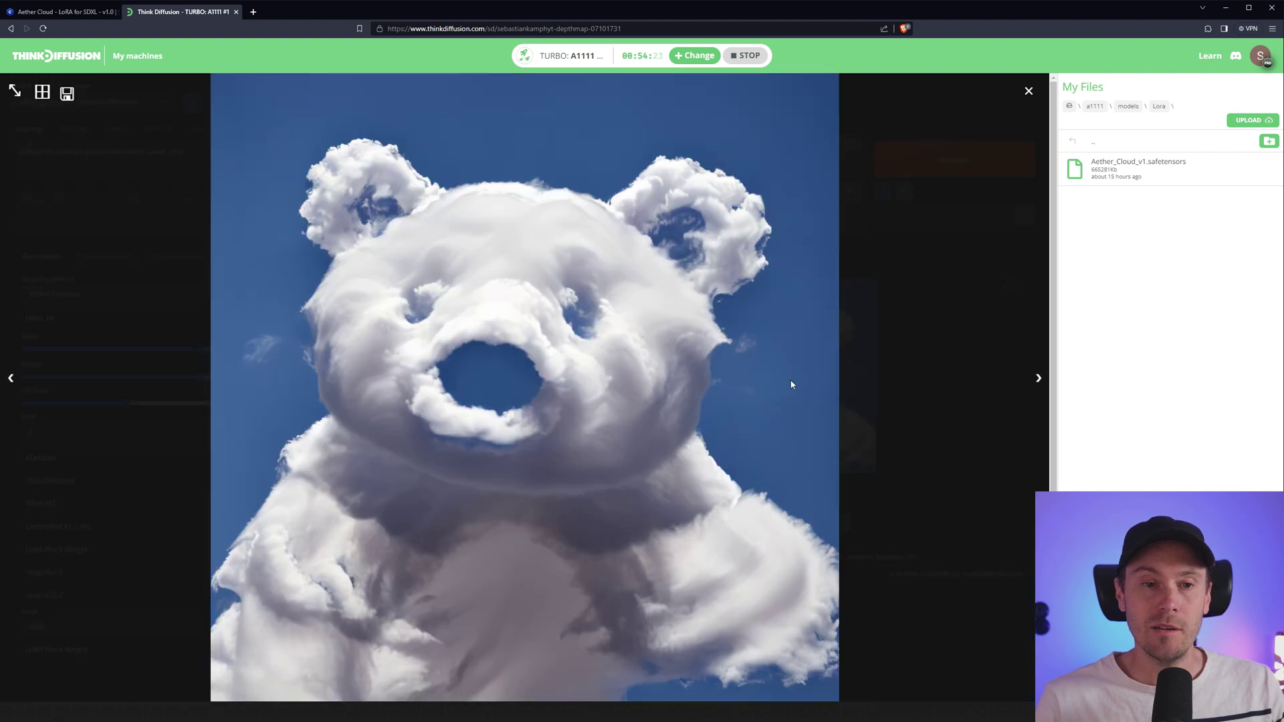
{"action": "key", "text": "Right"}
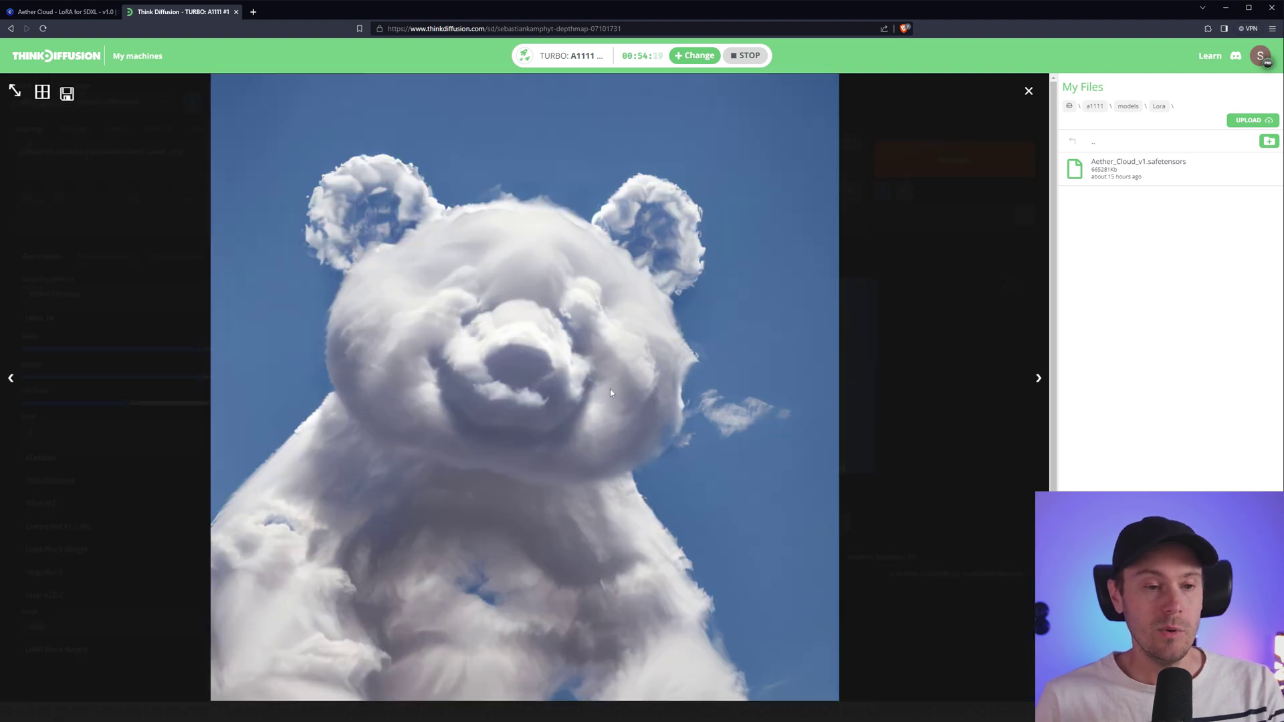
{"action": "key", "text": "Left"}
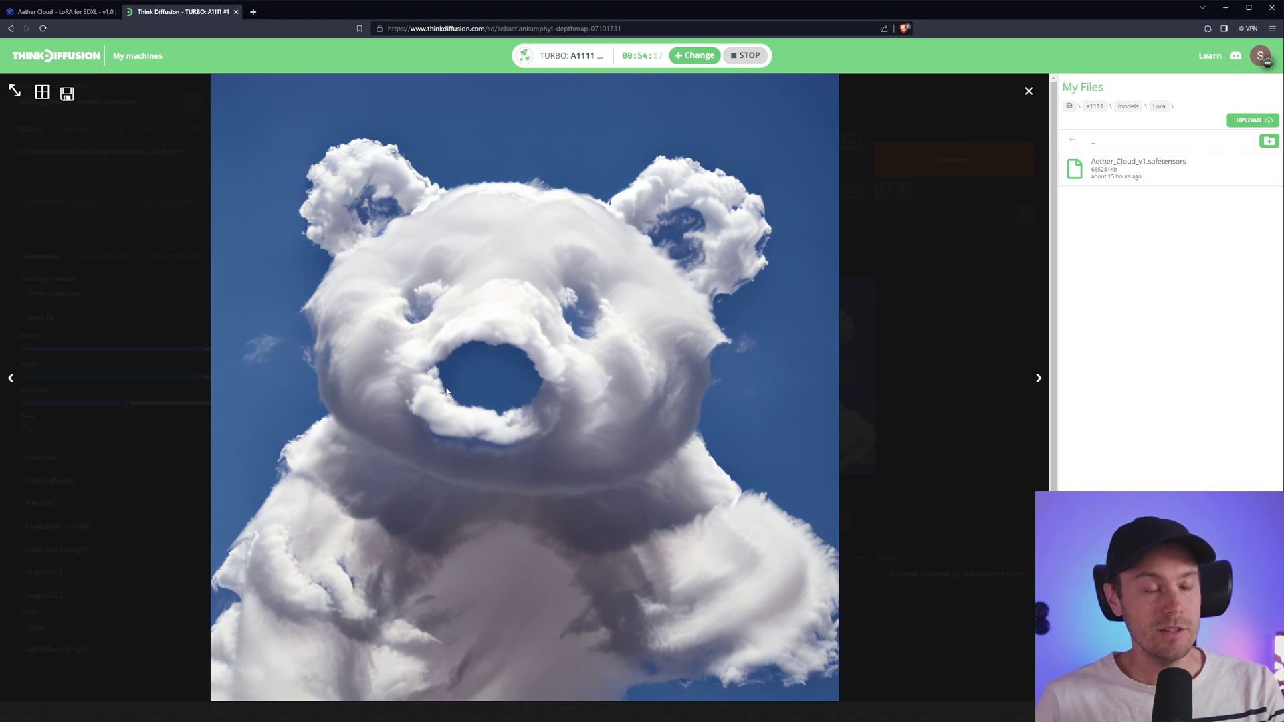
{"action": "key", "text": "Right"}
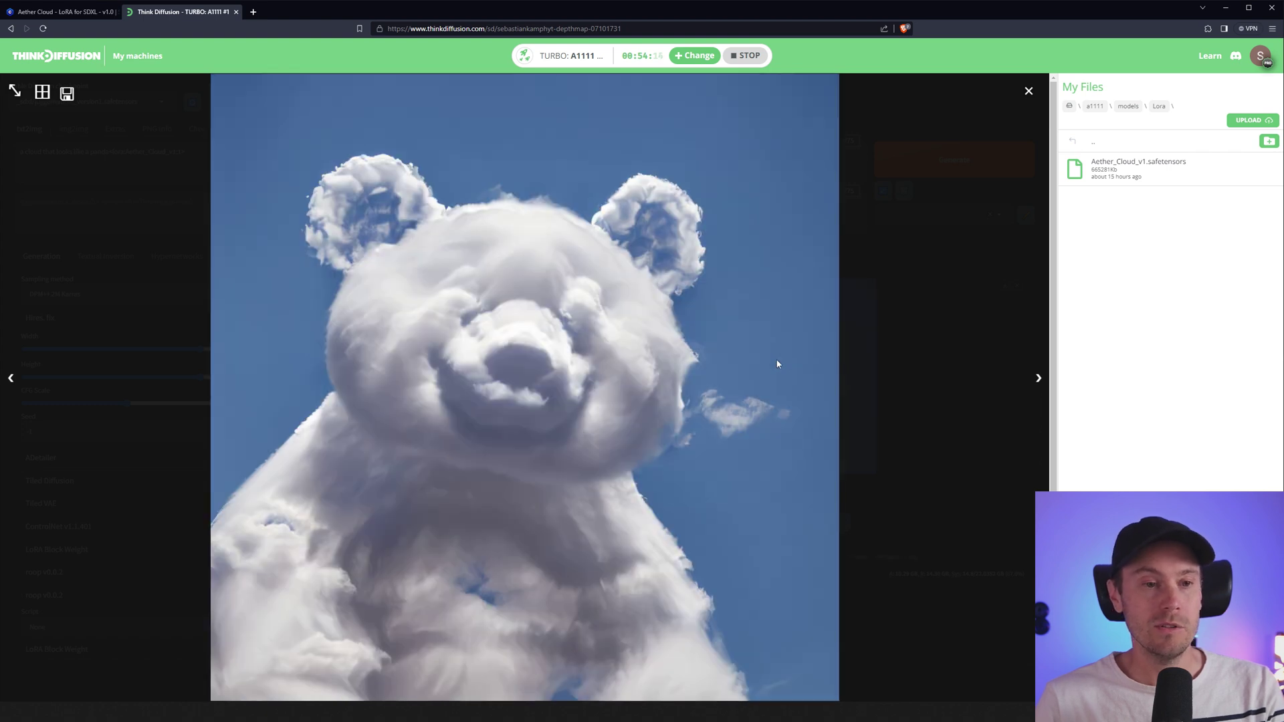
{"action": "key", "text": "Escape"}
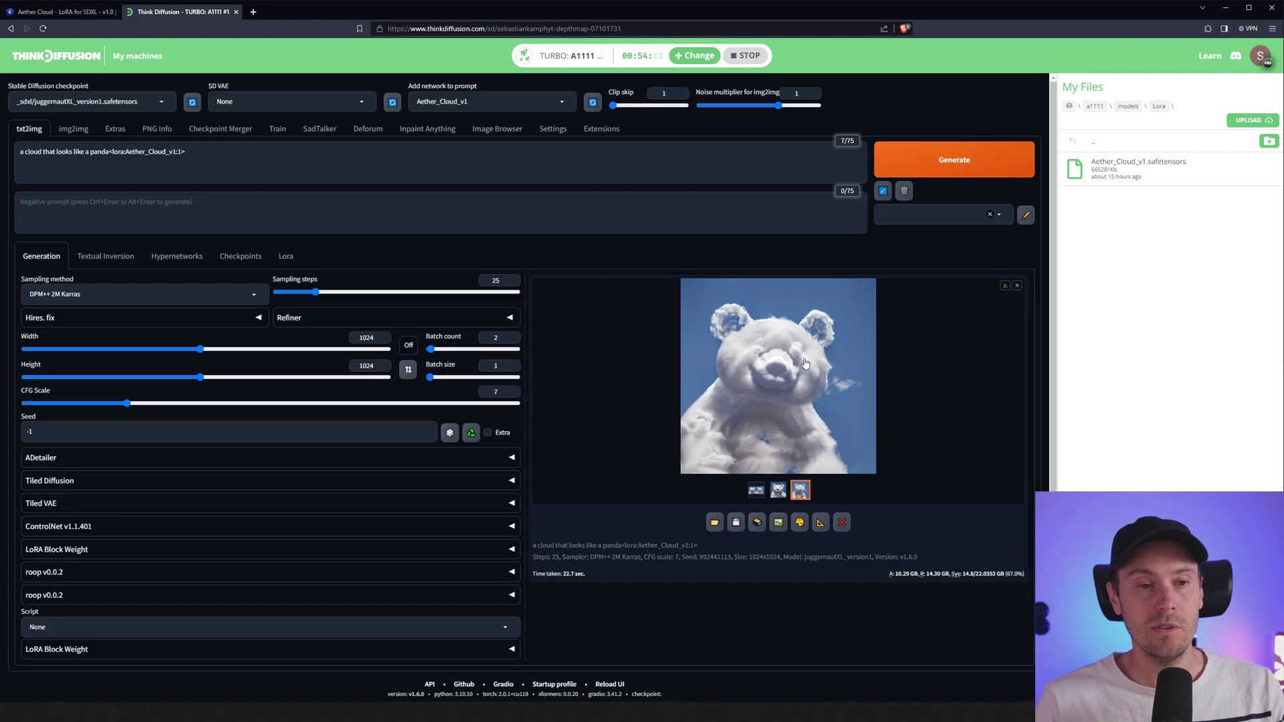
{"action": "left_click", "coordinate": [779, 491]}
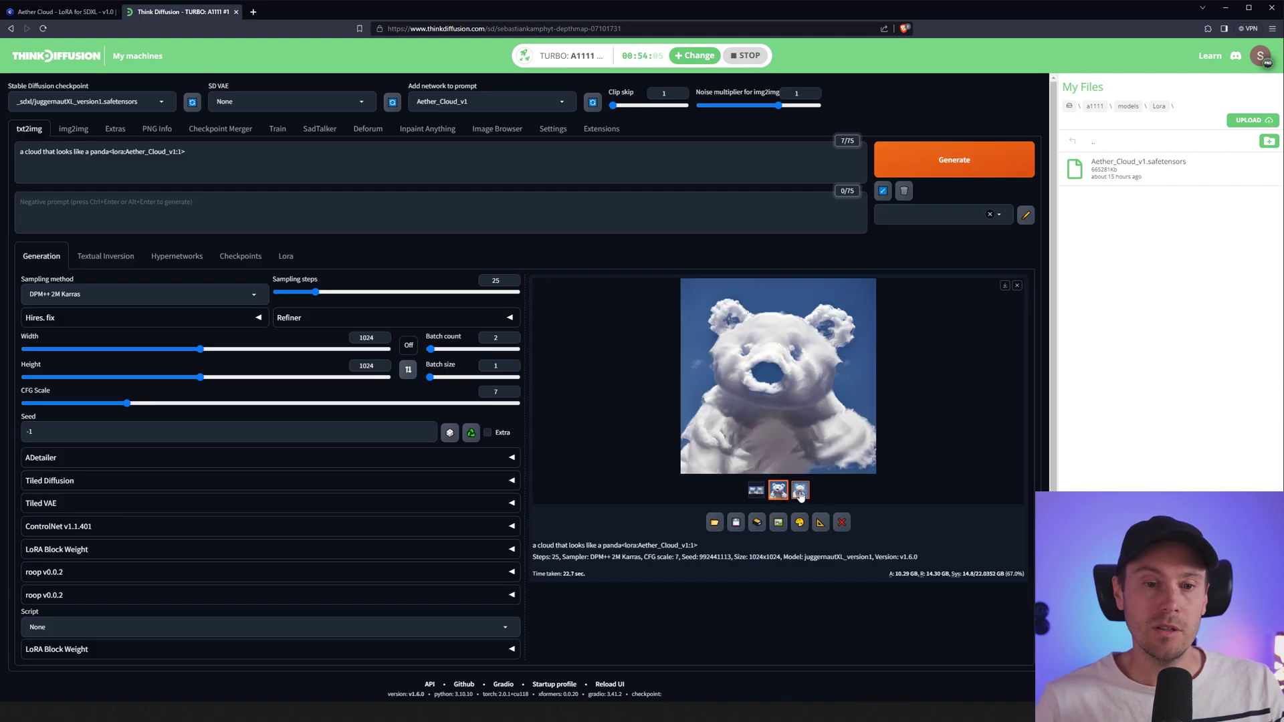
{"action": "left_click", "coordinate": [801, 491]}
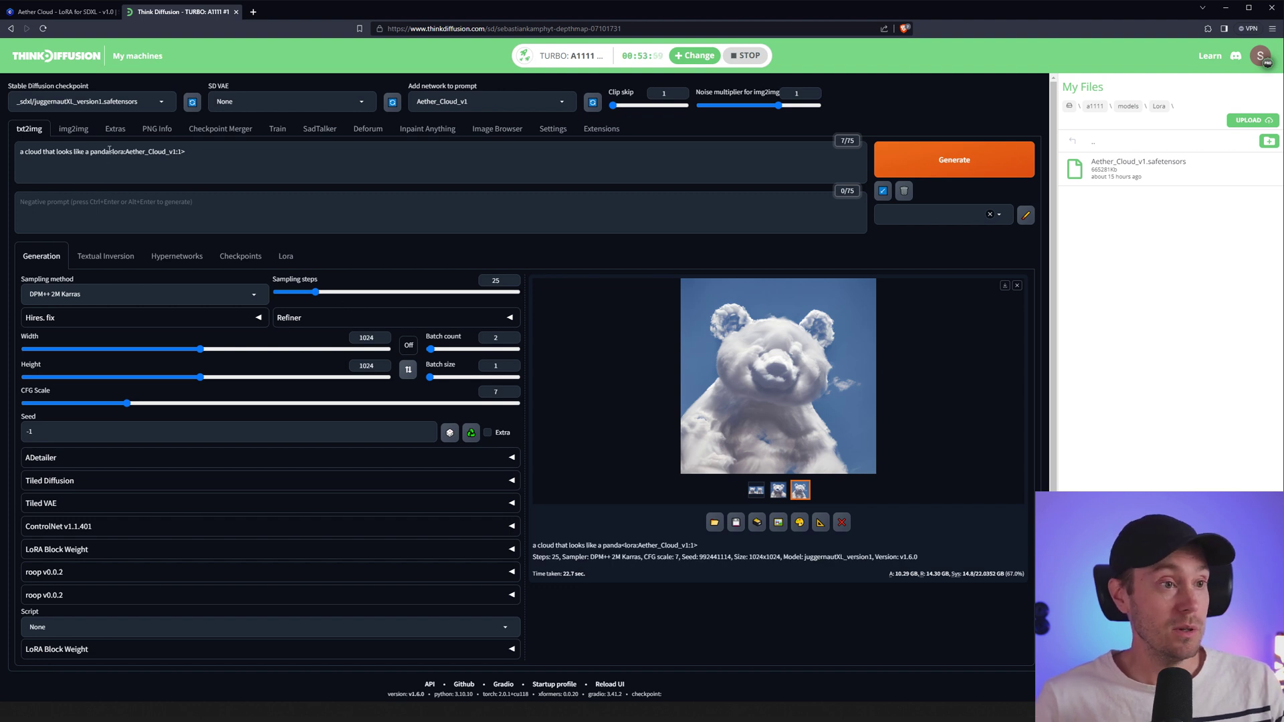
Replace 'a panda' with 'a woman dancing', generate, and view the cloud dancer full size.
{"action": "left_click_drag", "start_coordinate": [109, 151], "coordinate": [90, 156]}
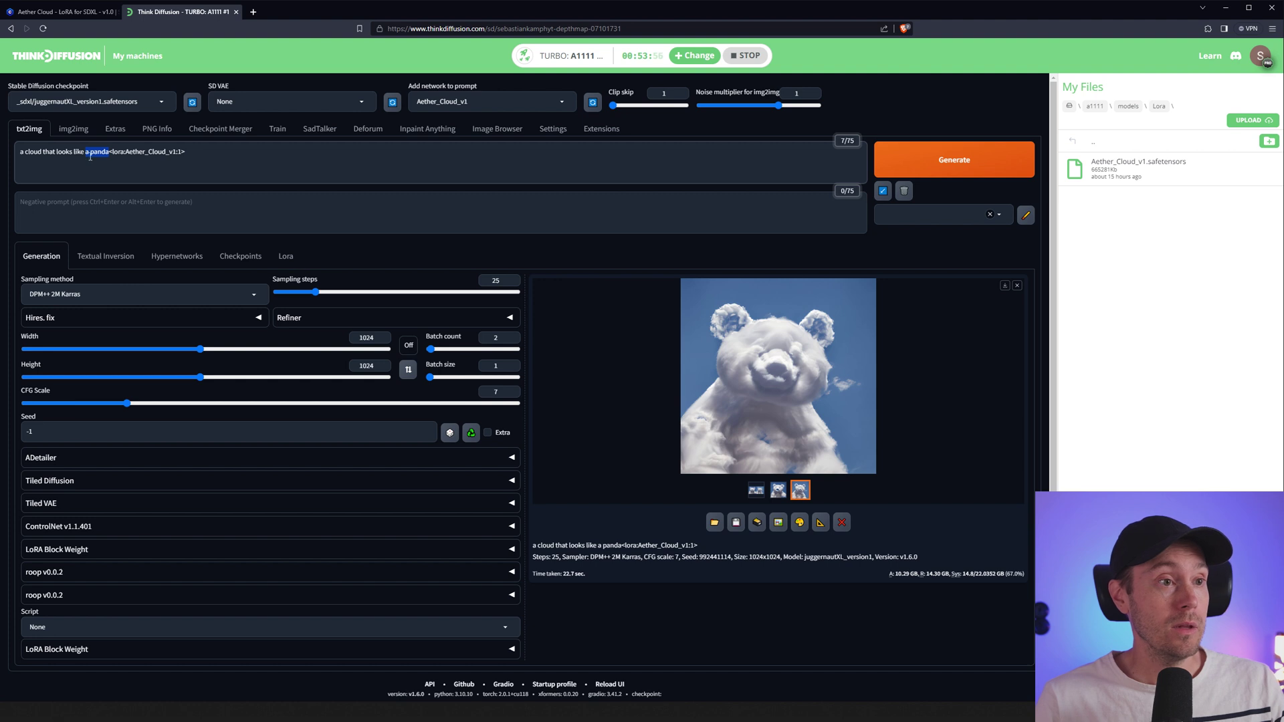
{"action": "type", "text": "a woman dancing"}
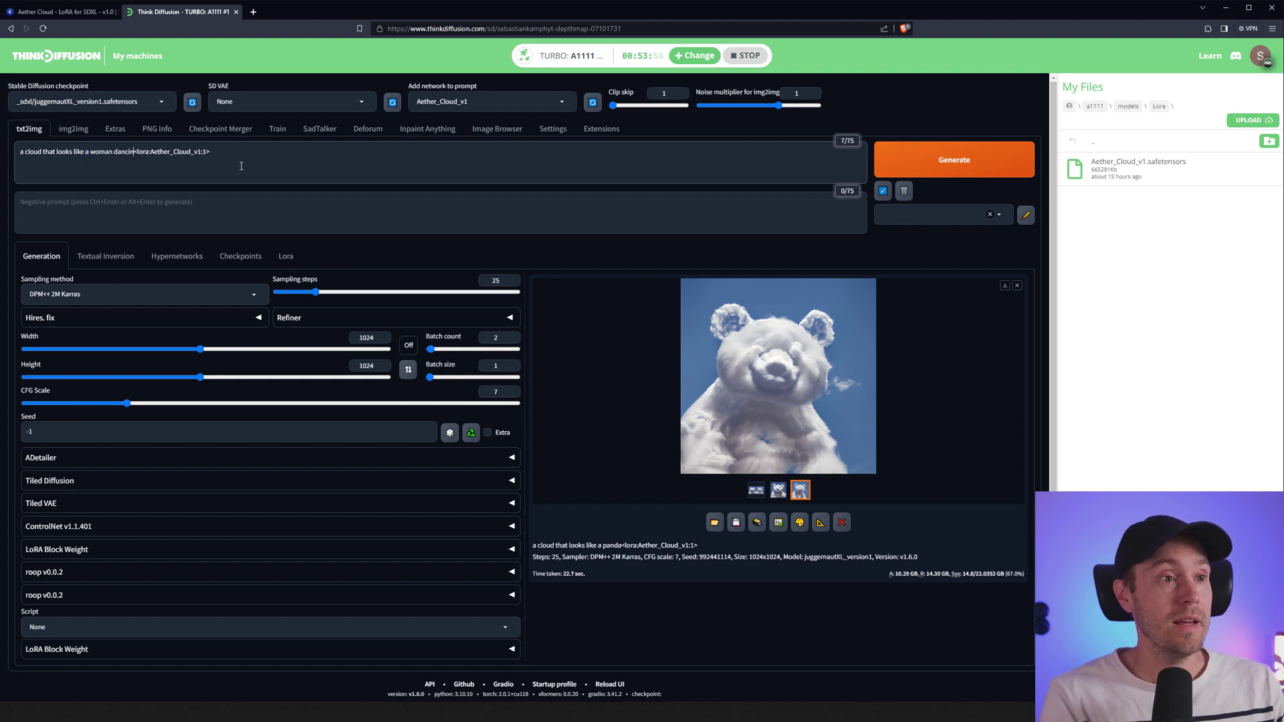
{"action": "left_click", "coordinate": [973, 164]}
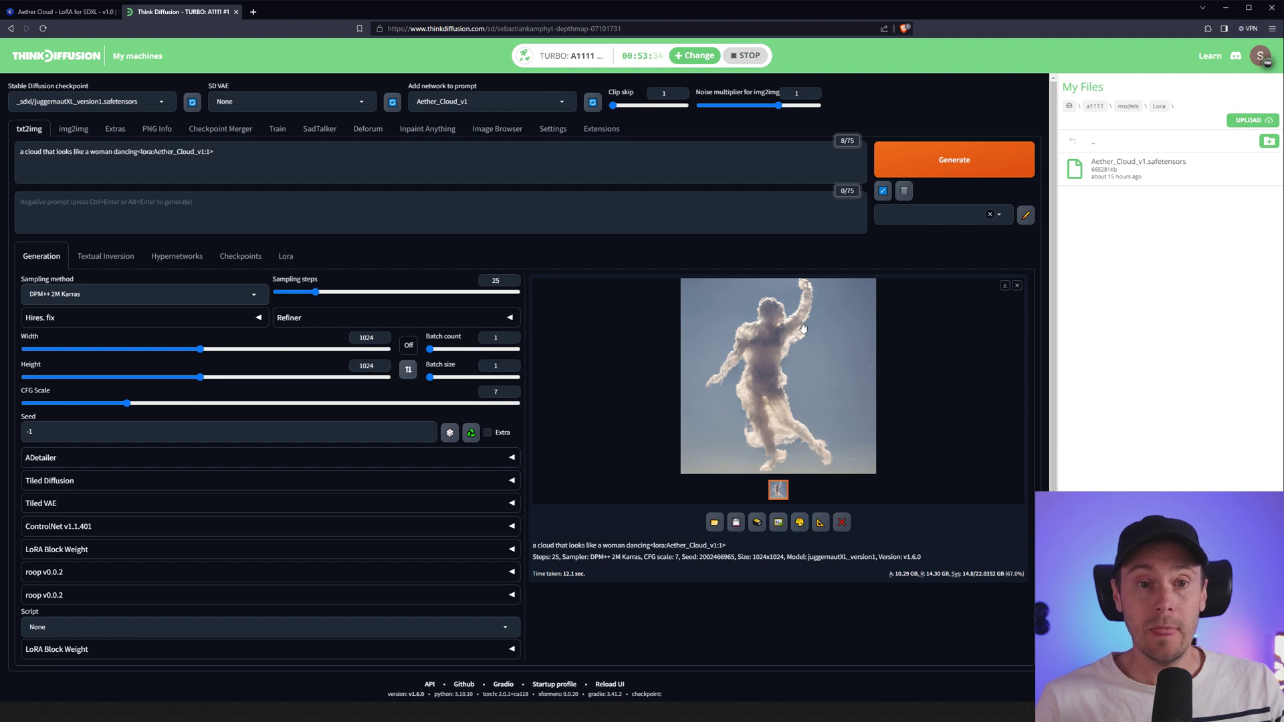
{"action": "left_click", "coordinate": [786, 356]}
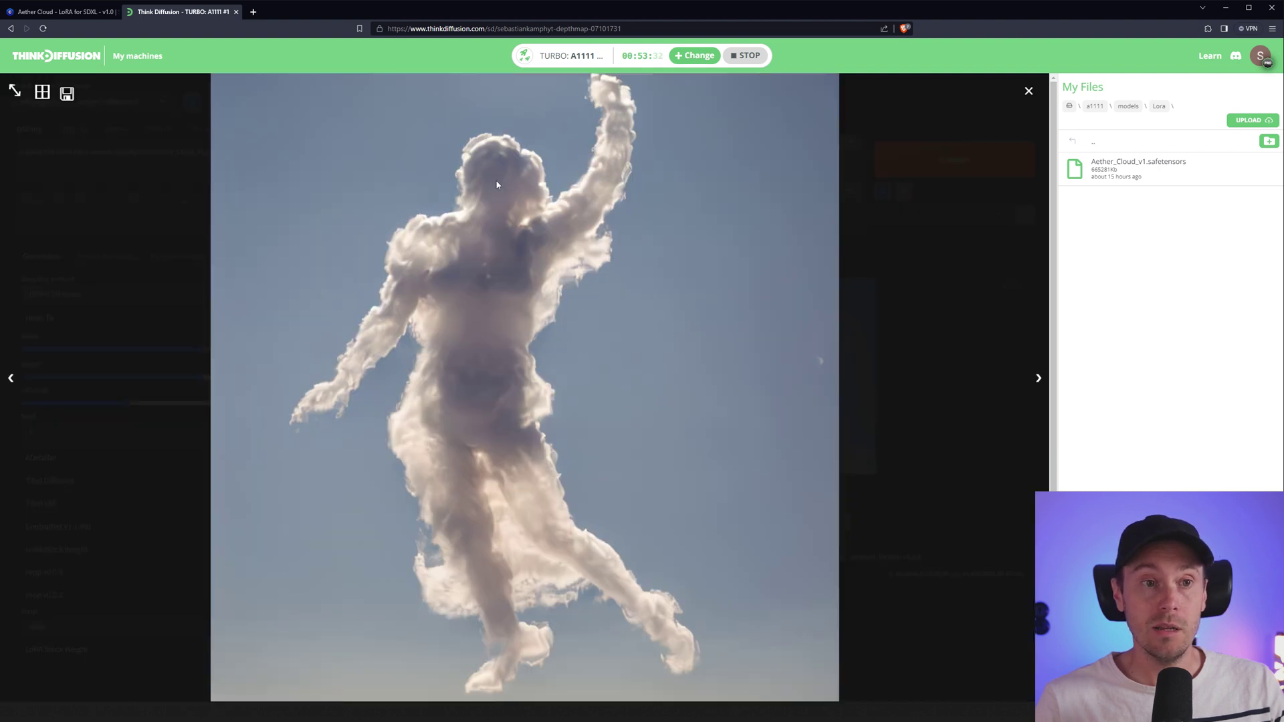
{"action": "left_click", "coordinate": [1028, 90]}
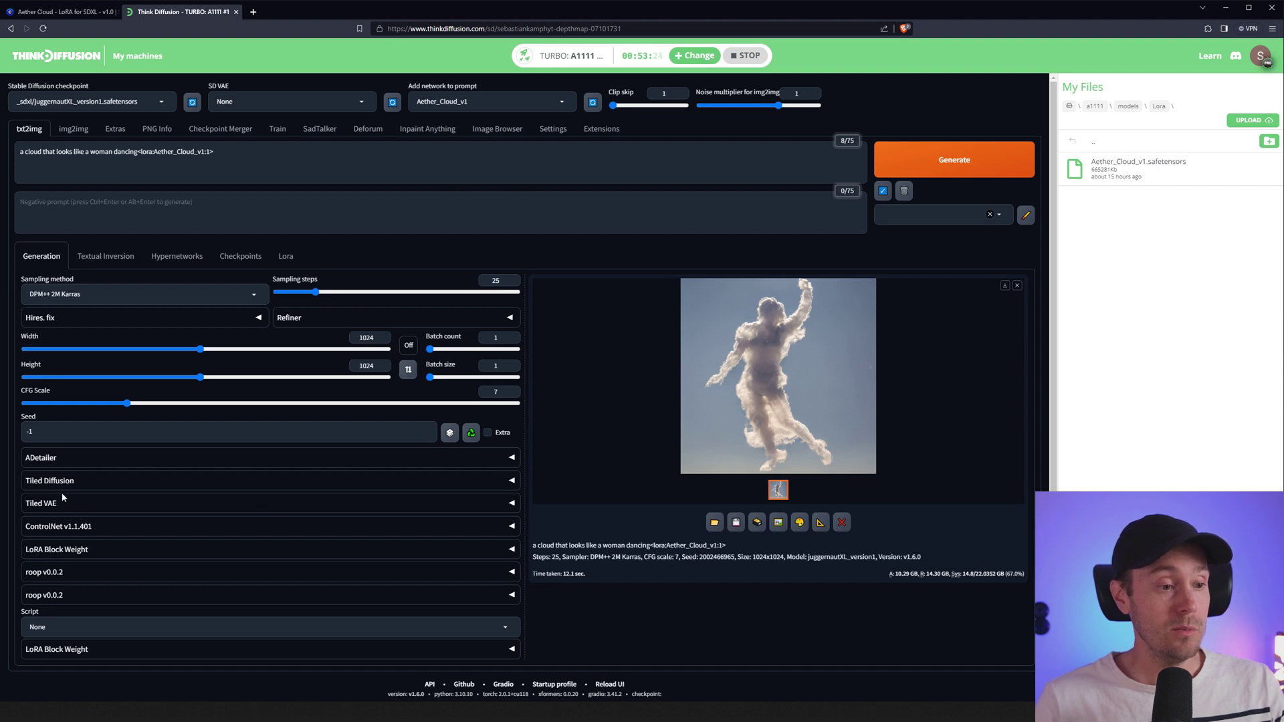
Expand ControlNet and paste the ballet dancer photo into Unit 0.
{"action": "left_click", "coordinate": [82, 528]}
{"action": "scroll", "coordinate": [431, 448], "scroll_direction": "down", "scroll_amount": 2}
{"action": "scroll", "coordinate": [431, 449], "scroll_direction": "down", "scroll_amount": 1}
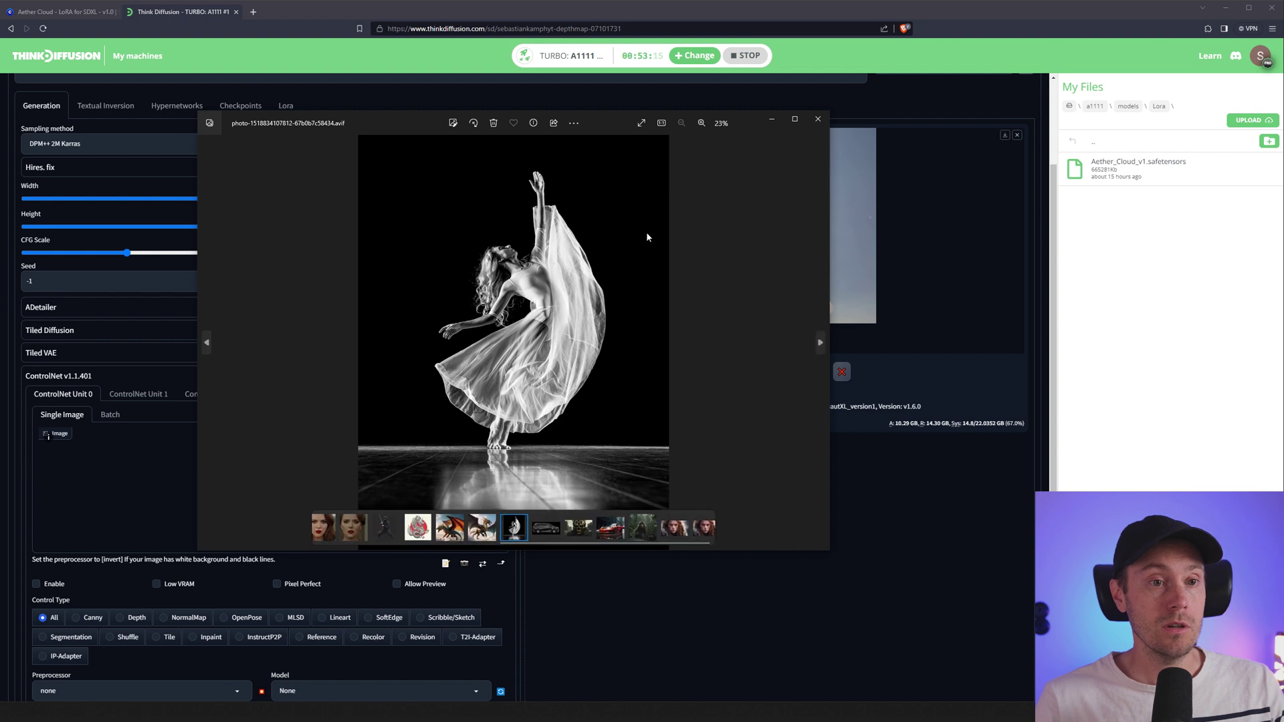
{"action": "left_click", "coordinate": [818, 120]}
{"action": "key", "text": "ctrl+v"}
{"action": "scroll", "coordinate": [39, 489], "scroll_direction": "down", "scroll_amount": 2}
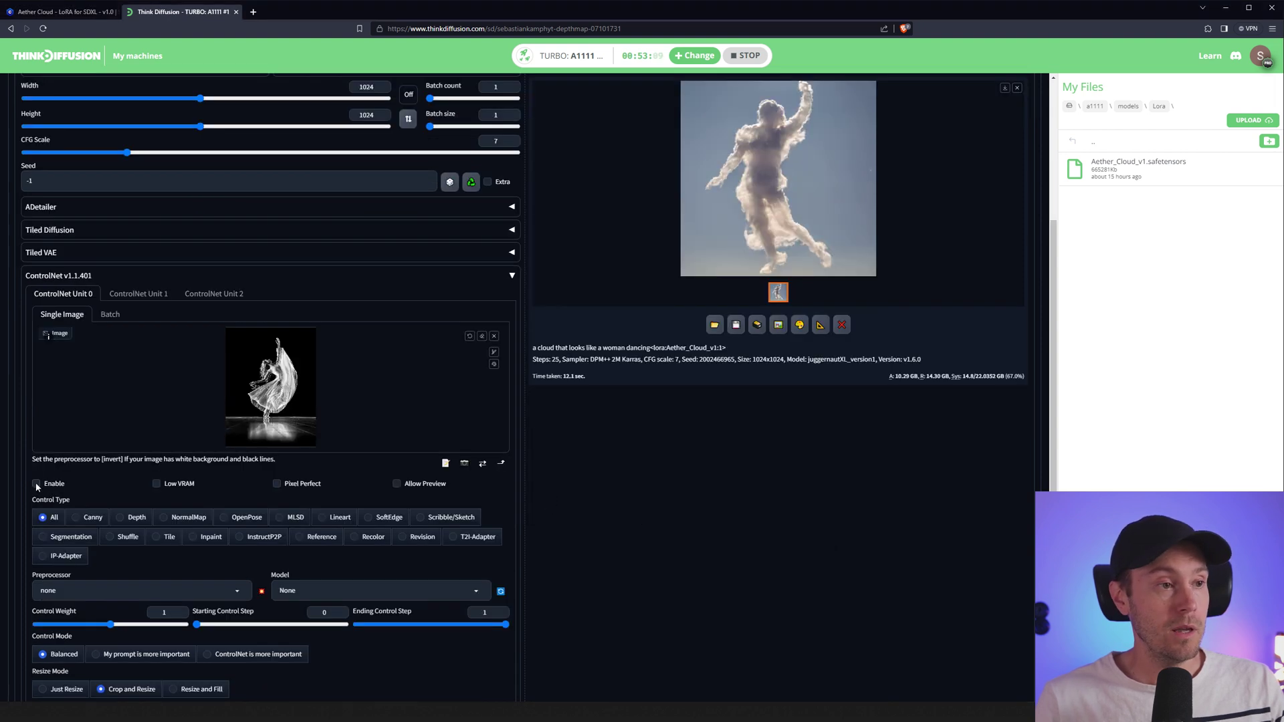
Enable the unit with Depth control and diffusers_xl_depth_mid, then preview the depth map.
{"action": "left_click", "coordinate": [37, 485]}
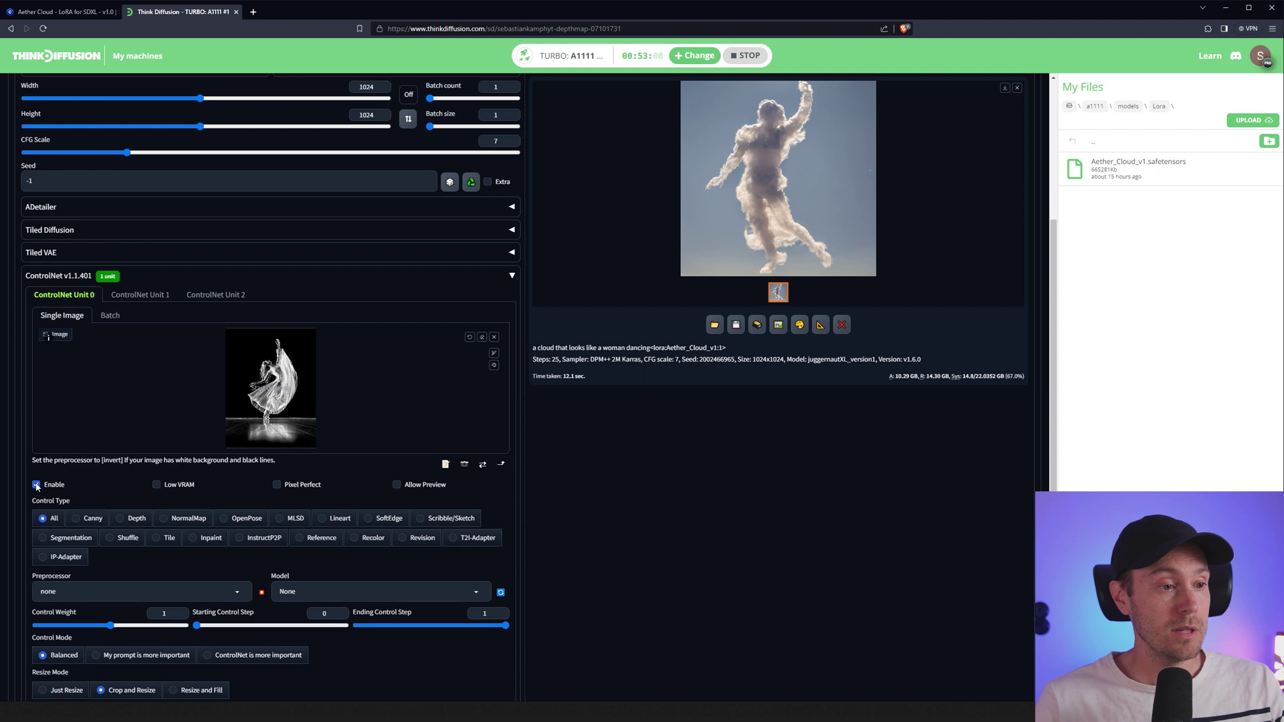
{"action": "left_click", "coordinate": [122, 520]}
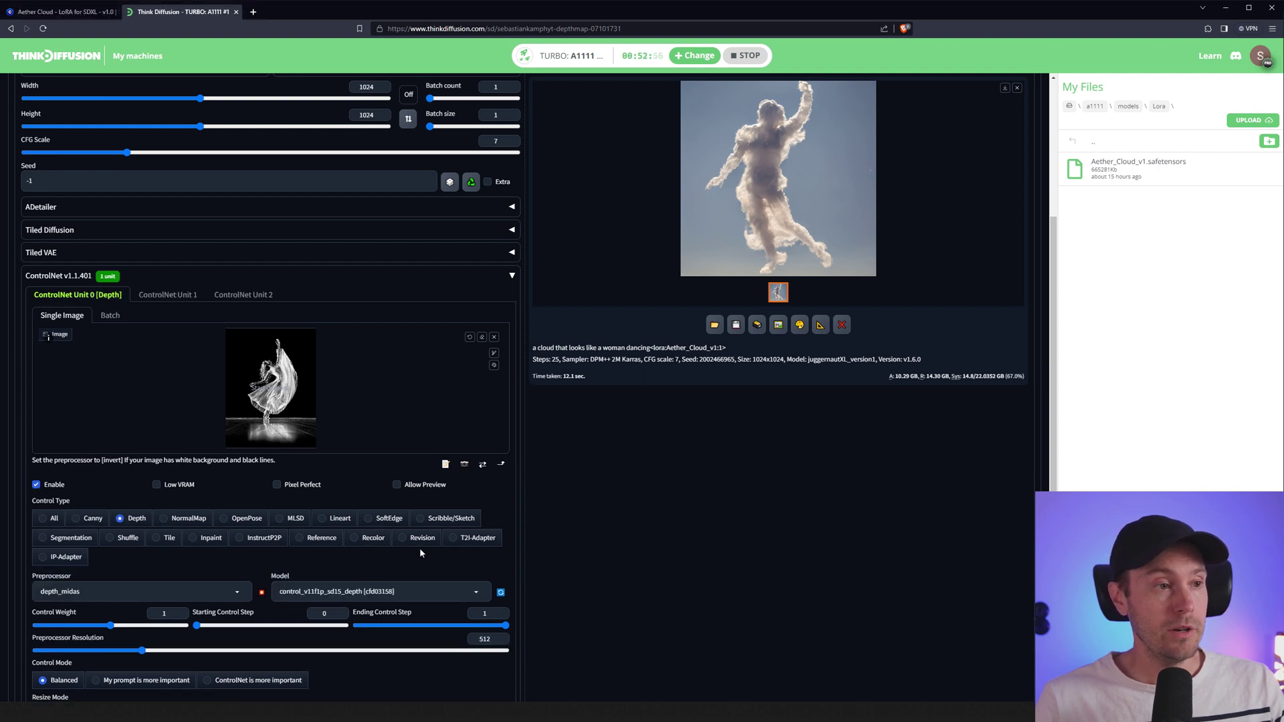
{"action": "left_click", "coordinate": [342, 591]}
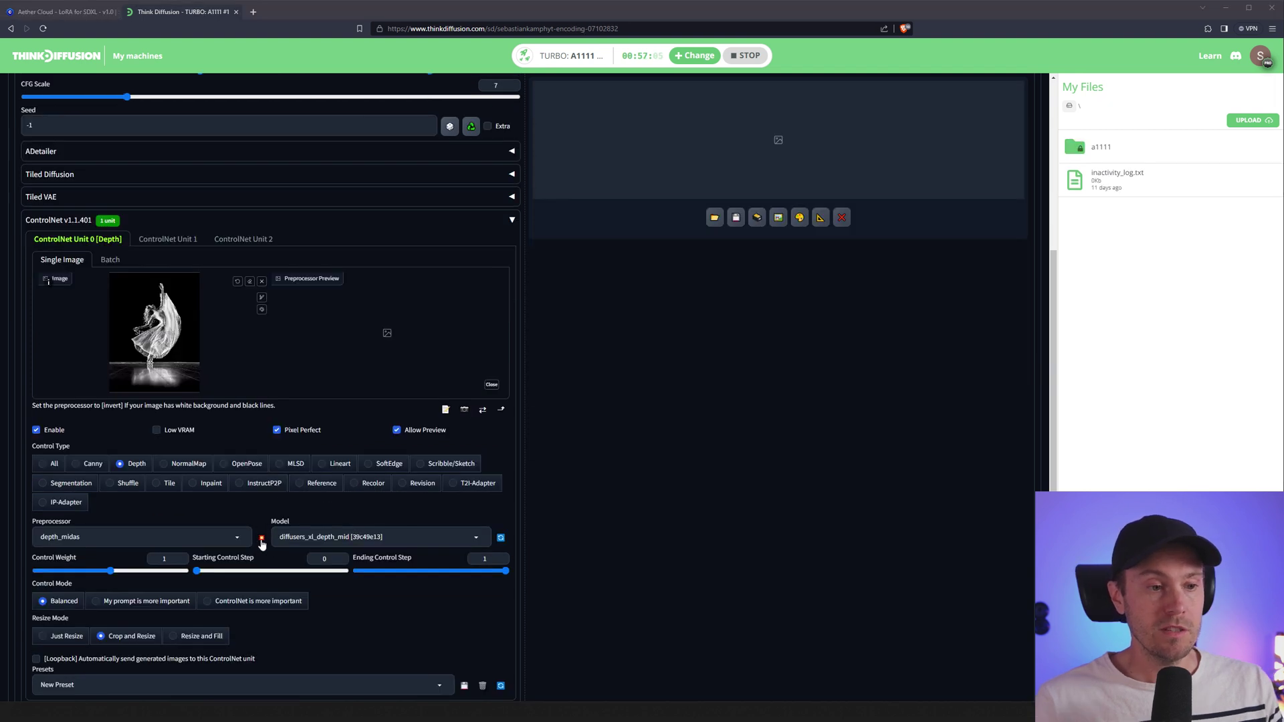
{"action": "left_click", "coordinate": [263, 539]}
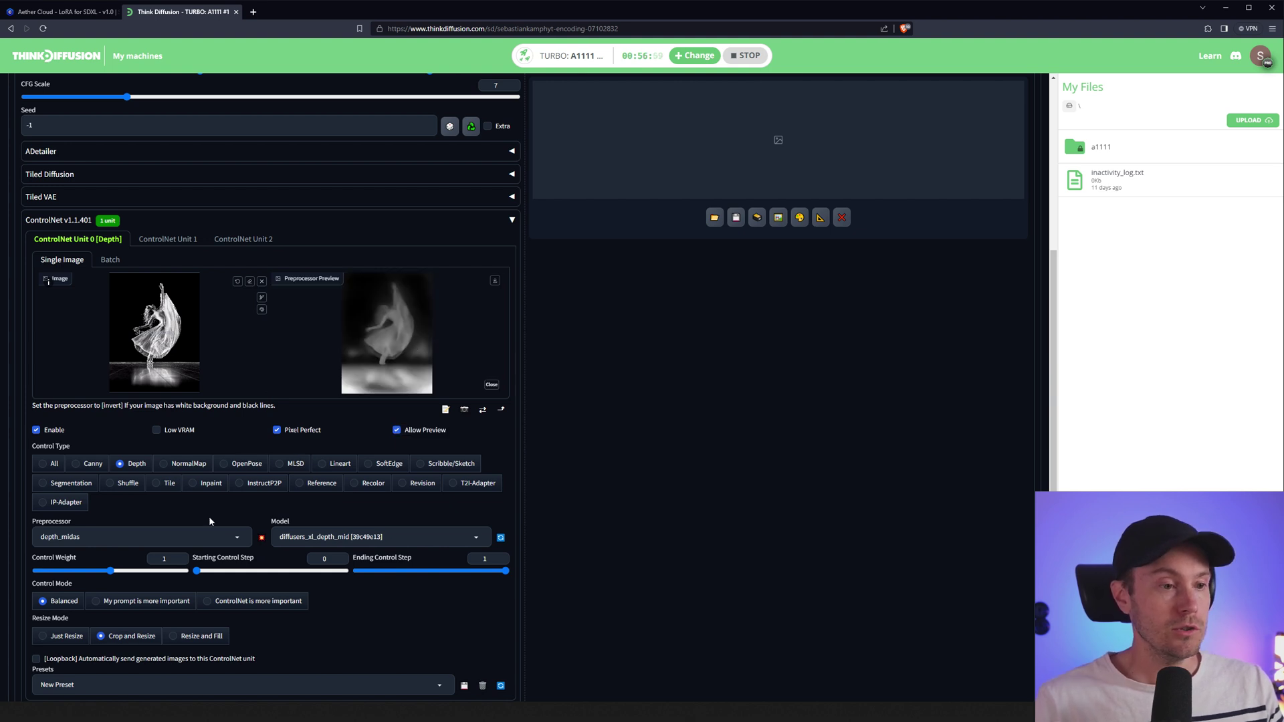
Set Control Weight 0.85 and Ending Control Step 0.76, then generate the depth-guided cloud dancer.
{"action": "left_click_drag", "start_coordinate": [110, 570], "coordinate": [99, 570]}
{"action": "left_click_drag", "start_coordinate": [505, 571], "coordinate": [478, 571]}
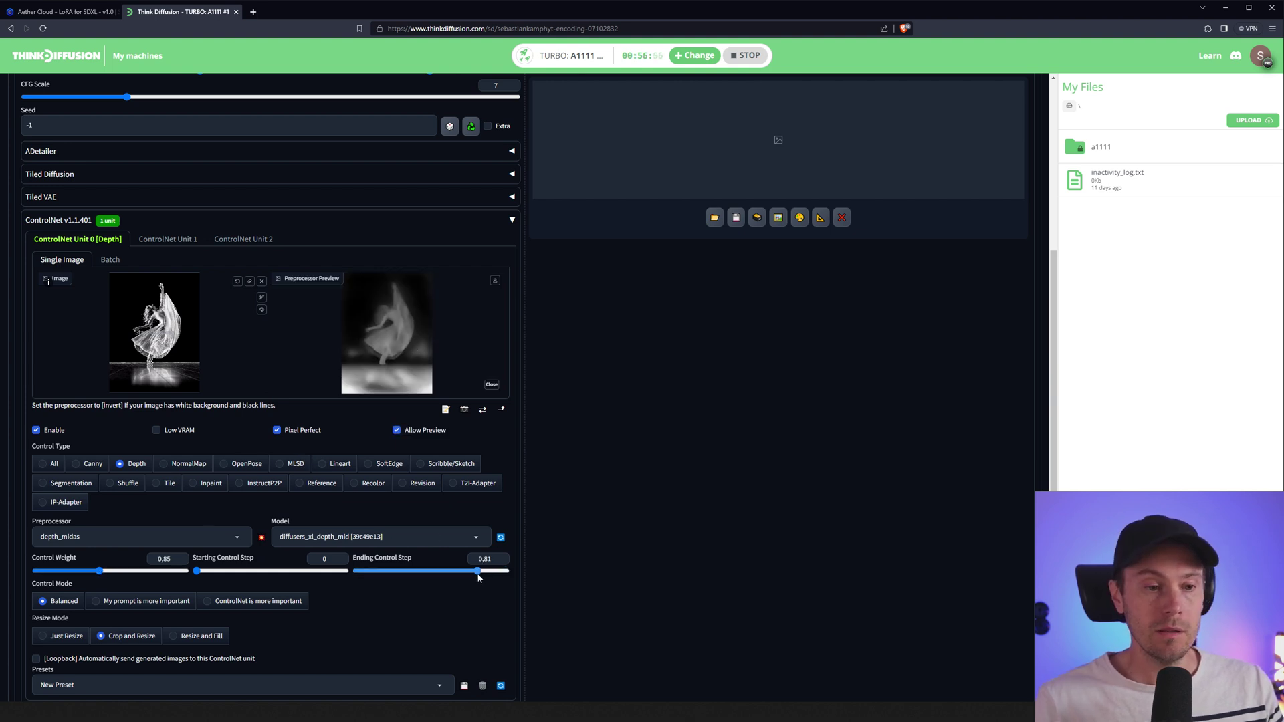
{"action": "scroll", "coordinate": [653, 560], "scroll_direction": "up", "scroll_amount": 5}
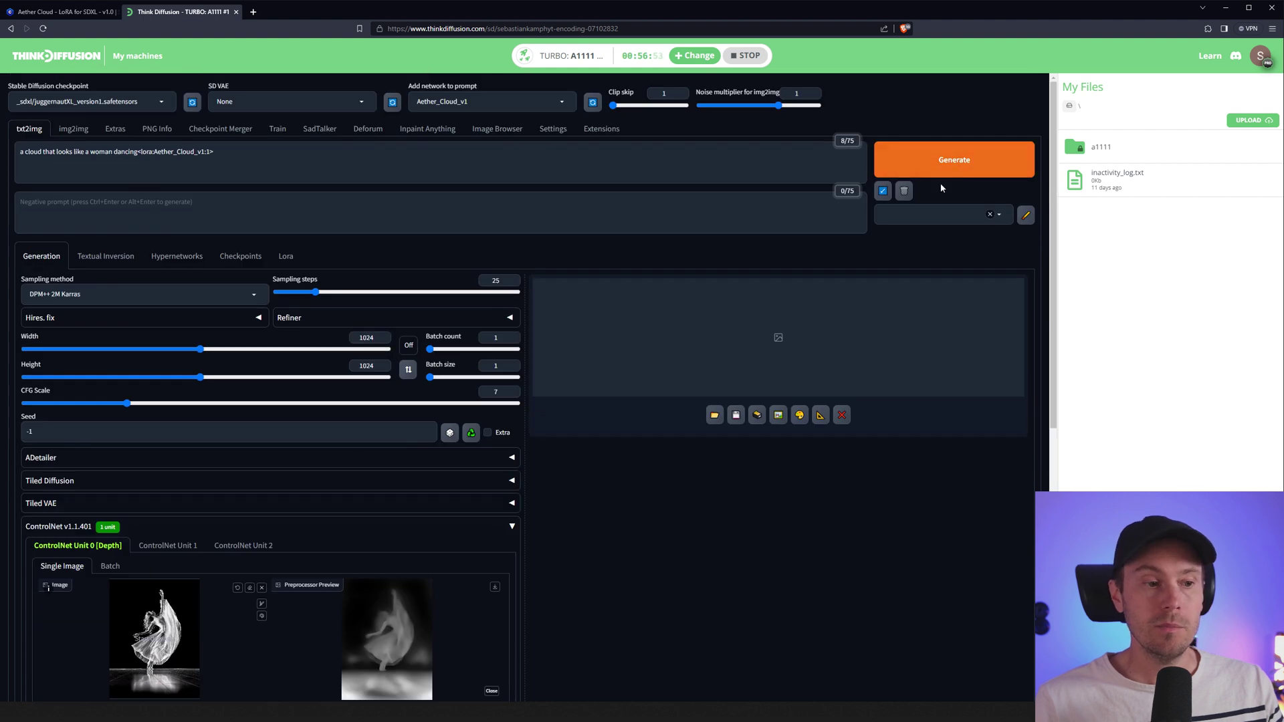
{"action": "scroll", "coordinate": [814, 408], "scroll_direction": "down", "scroll_amount": 4}
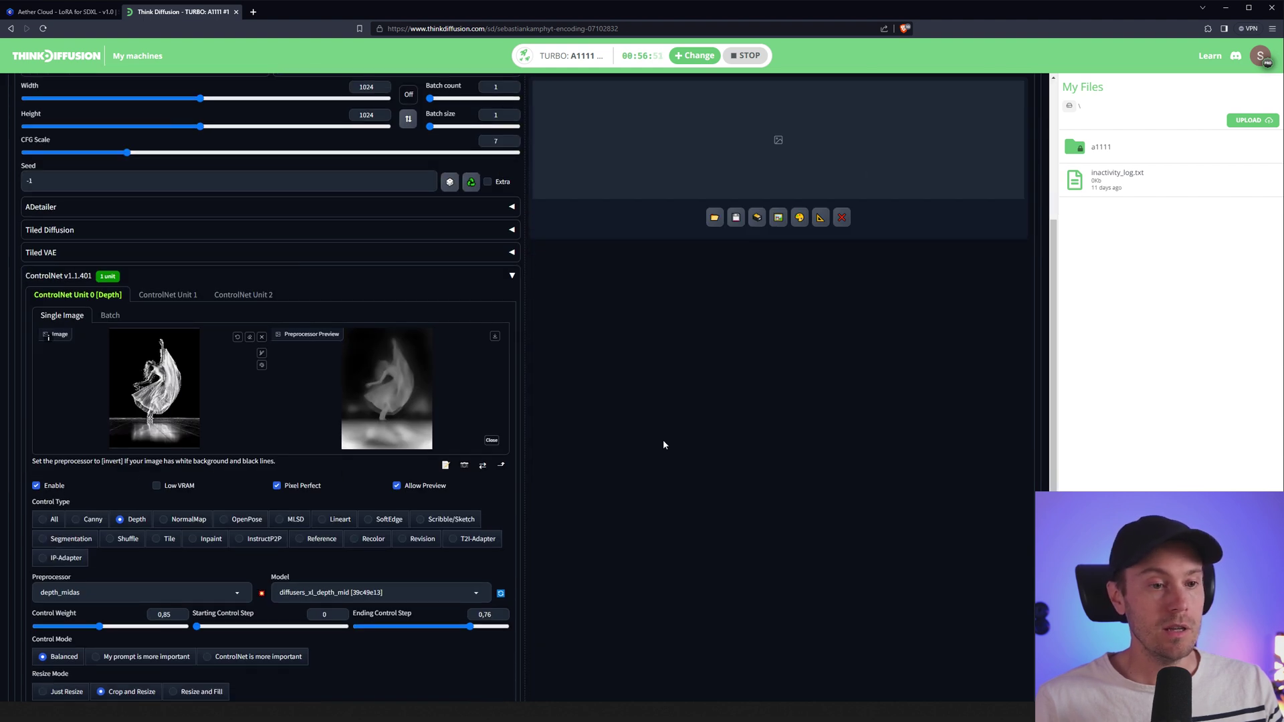
{"action": "scroll", "coordinate": [841, 476], "scroll_direction": "up", "scroll_amount": 4}
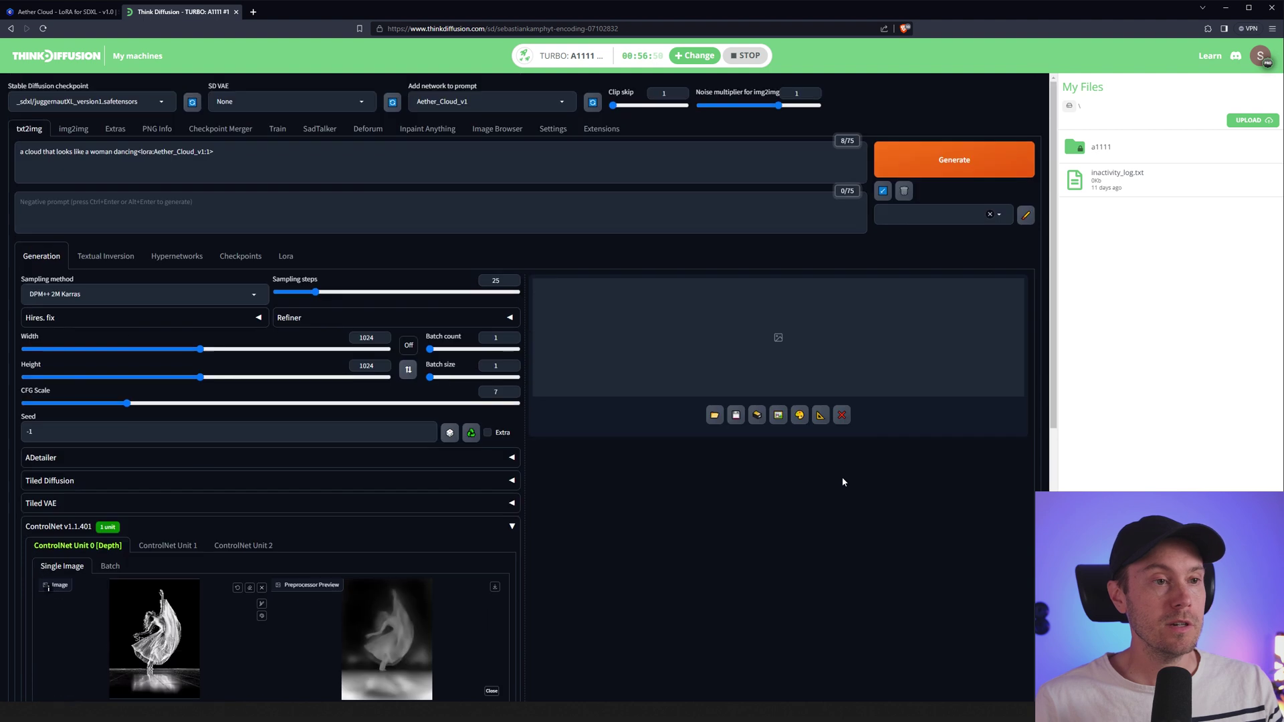
{"action": "left_click", "coordinate": [948, 161]}
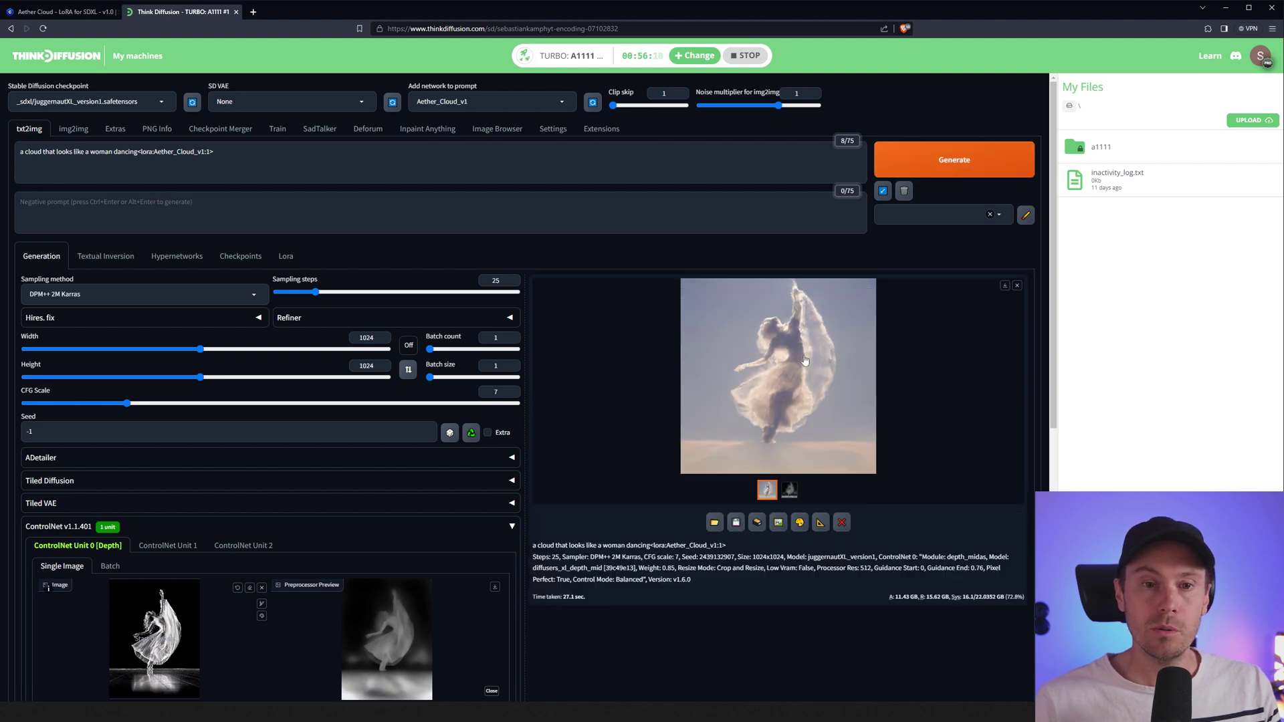
{"action": "scroll", "coordinate": [790, 341], "scroll_direction": "down", "scroll_amount": 1}
{"action": "left_click", "coordinate": [776, 314]}
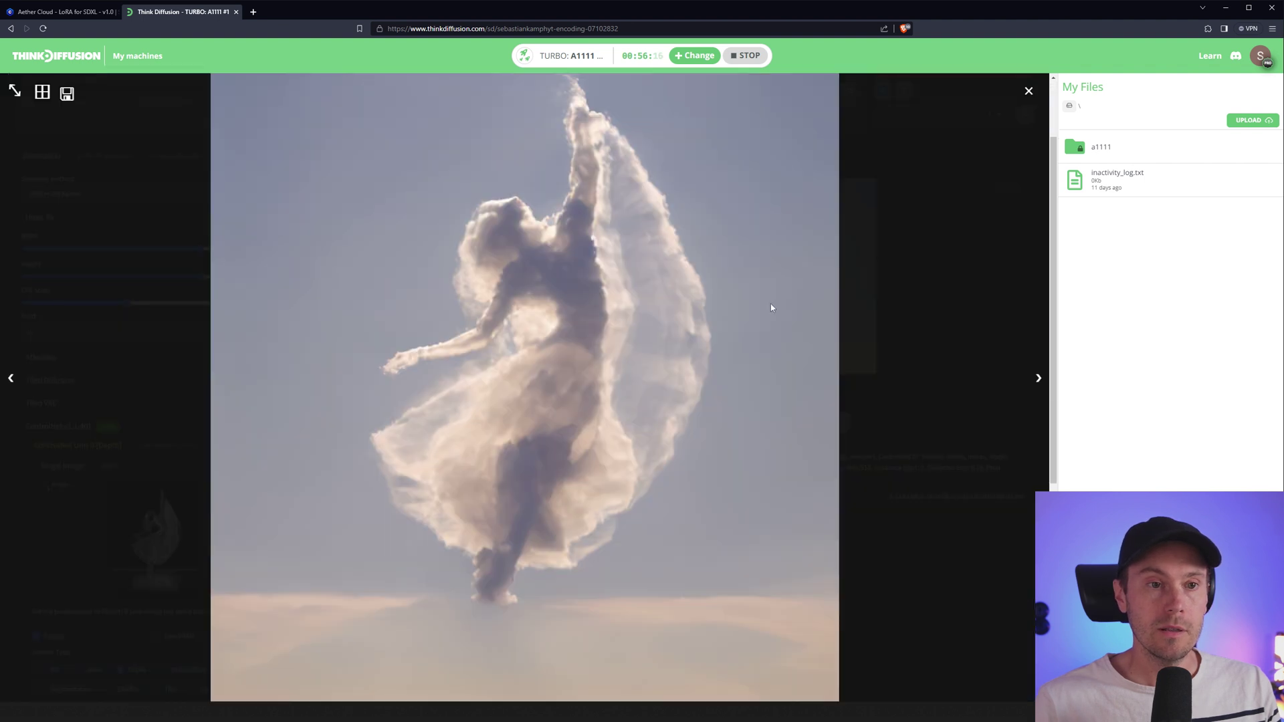
{"action": "left_click", "coordinate": [784, 295]}
{"action": "scroll", "coordinate": [734, 270], "scroll_direction": "up", "scroll_amount": 1}
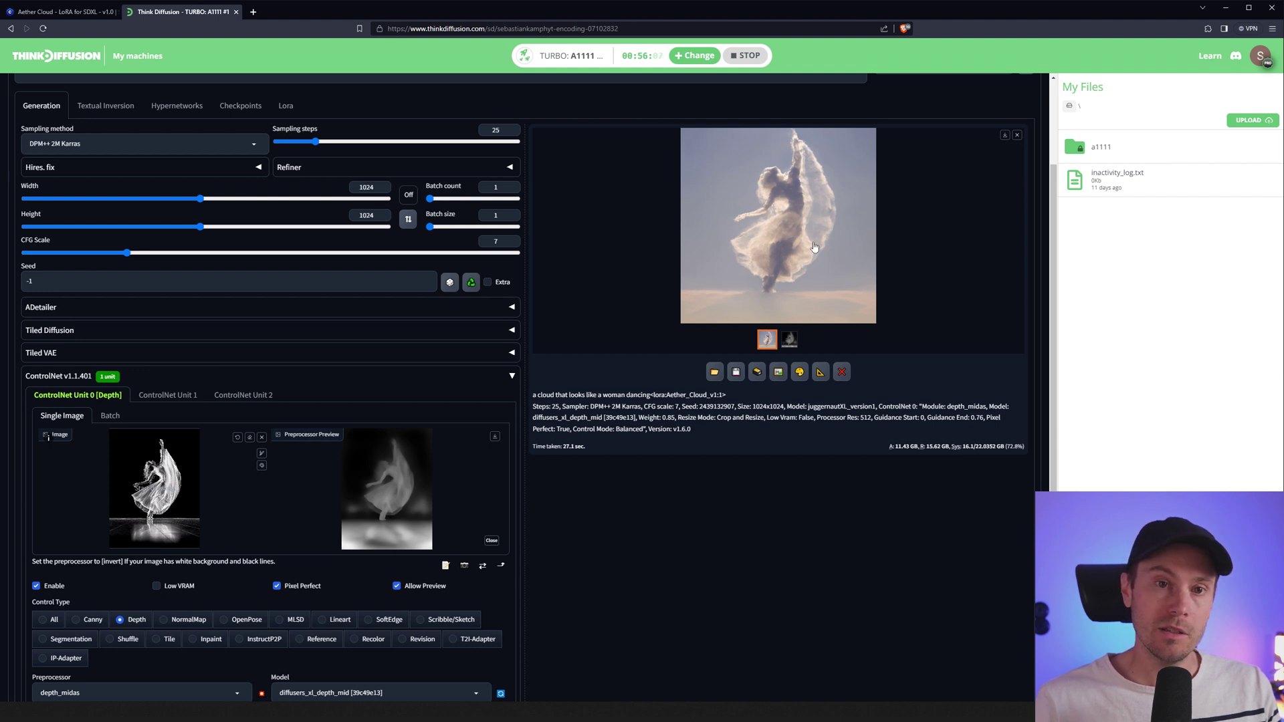
{"action": "scroll", "coordinate": [883, 441], "scroll_direction": "up", "scroll_amount": 3}
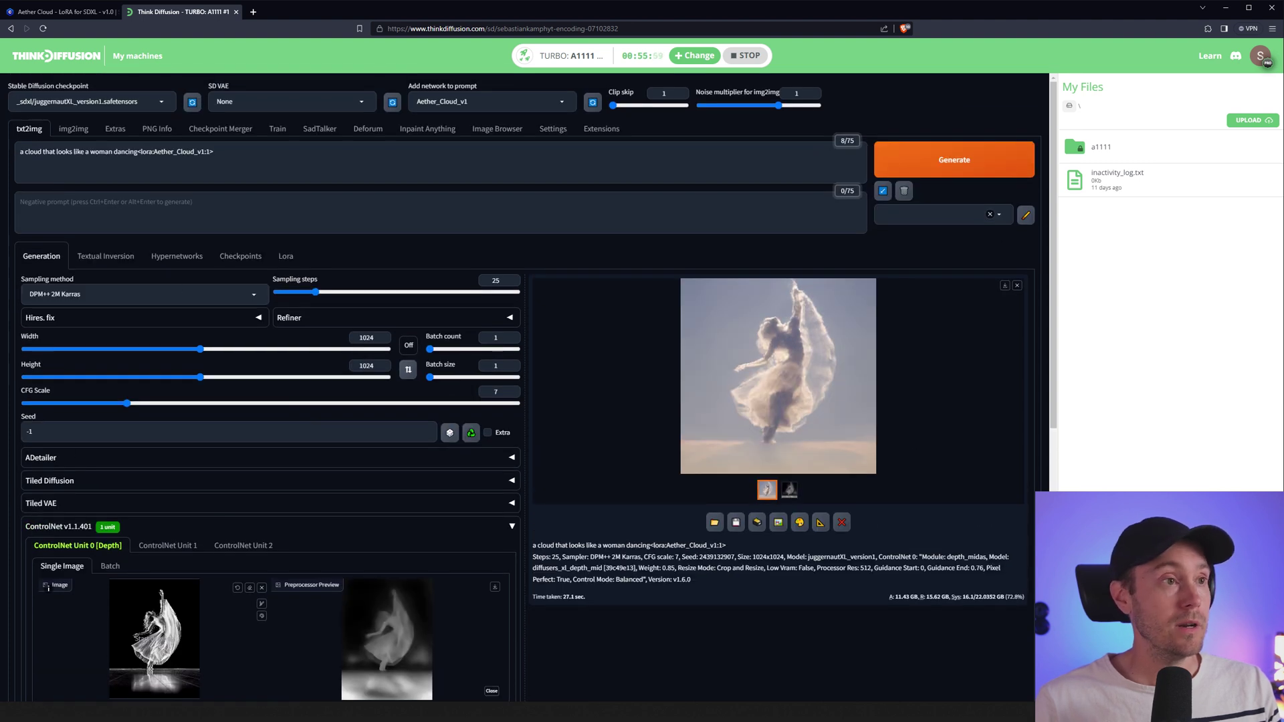
Use the dragon picture as the ControlNet image and change 'woman dancing' to 'dragon' in the prompt.
{"action": "left_click_drag", "start_coordinate": [48, 588], "coordinate": [154, 635]}
{"action": "left_click_drag", "start_coordinate": [137, 152], "coordinate": [91, 154]}
{"action": "type", "text": "dragon"}
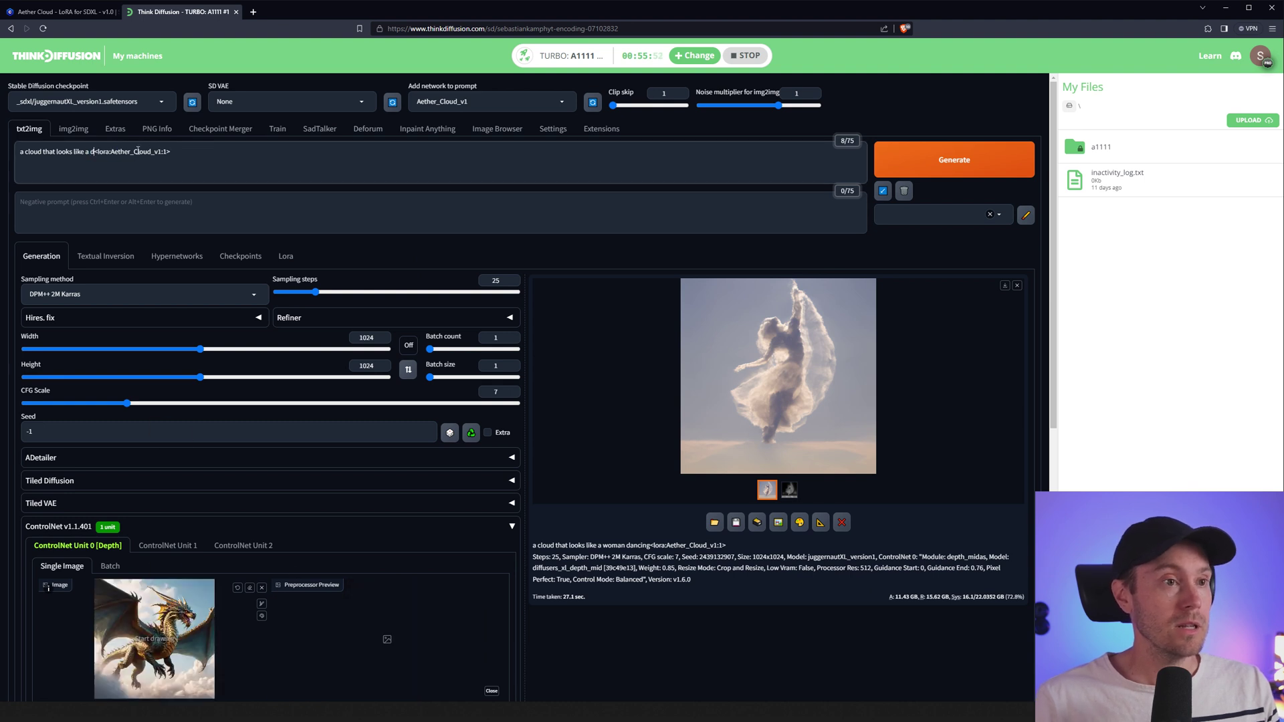
Apply the Default_Negative and Digital/Oil Painting styles and generate the dragon image.
{"action": "left_click", "coordinate": [999, 215]}
{"action": "left_click", "coordinate": [912, 246]}
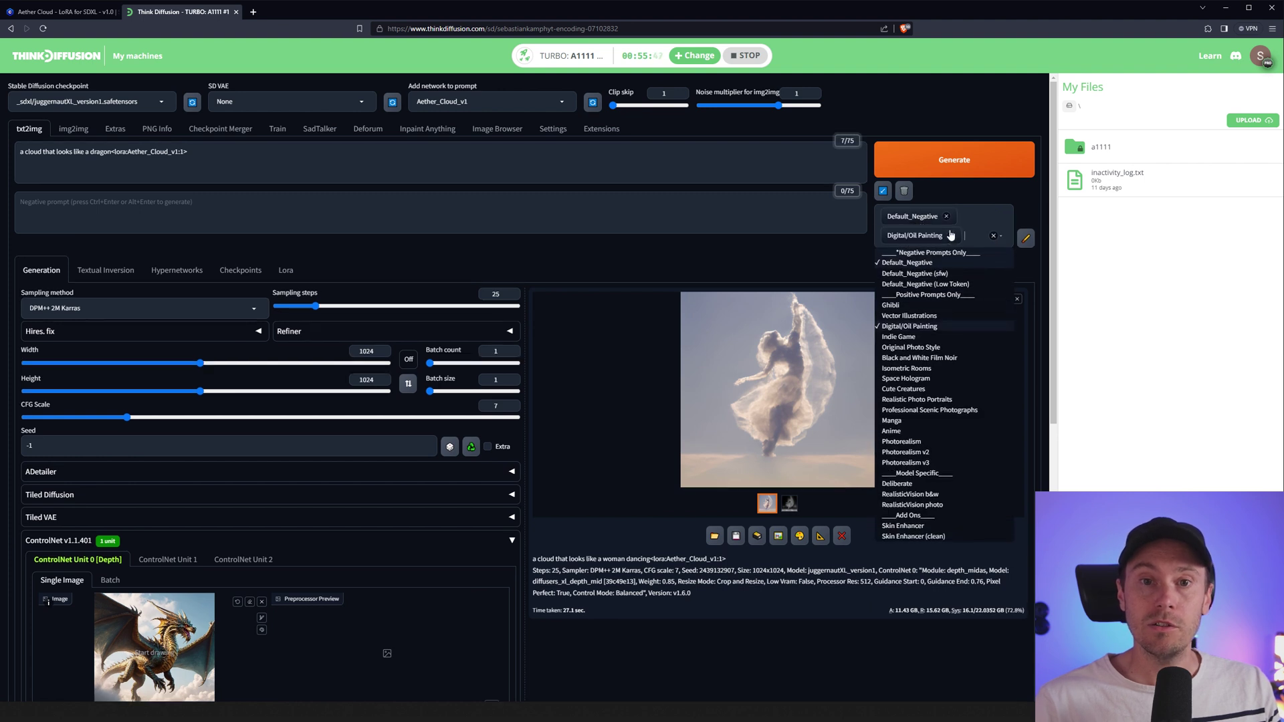
{"action": "left_click", "coordinate": [910, 306]}
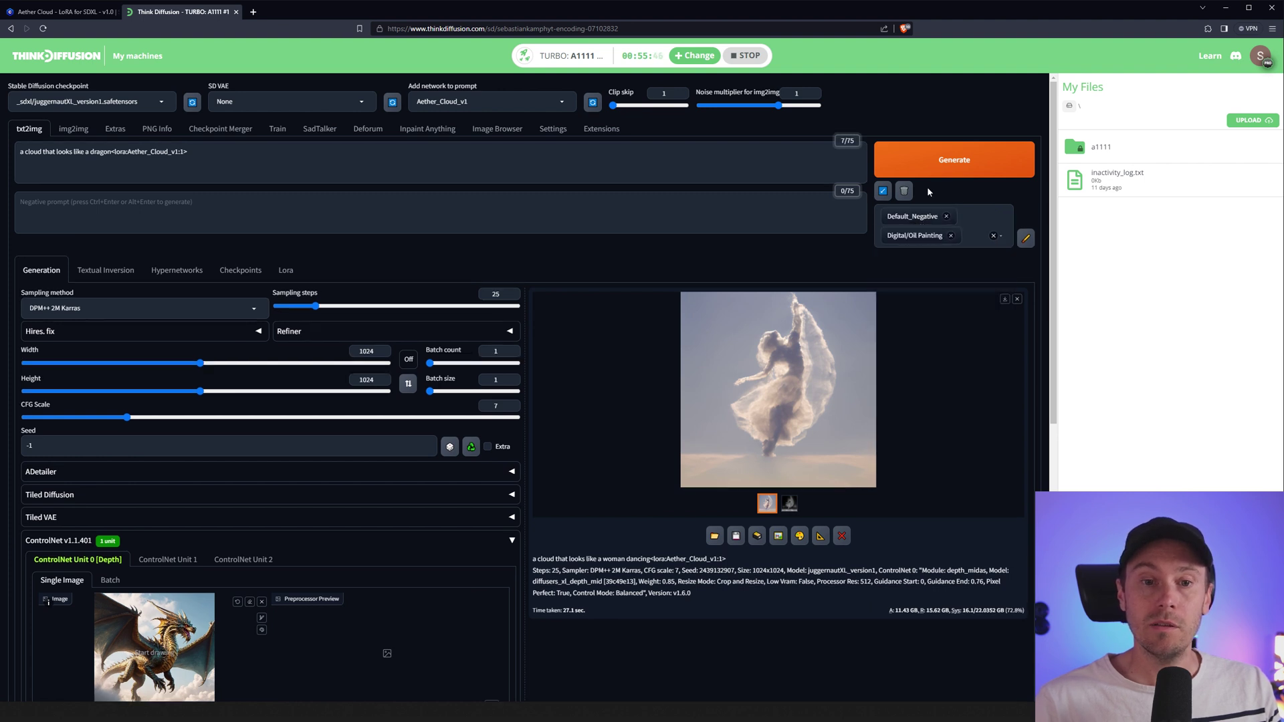
{"action": "left_click", "coordinate": [952, 161]}
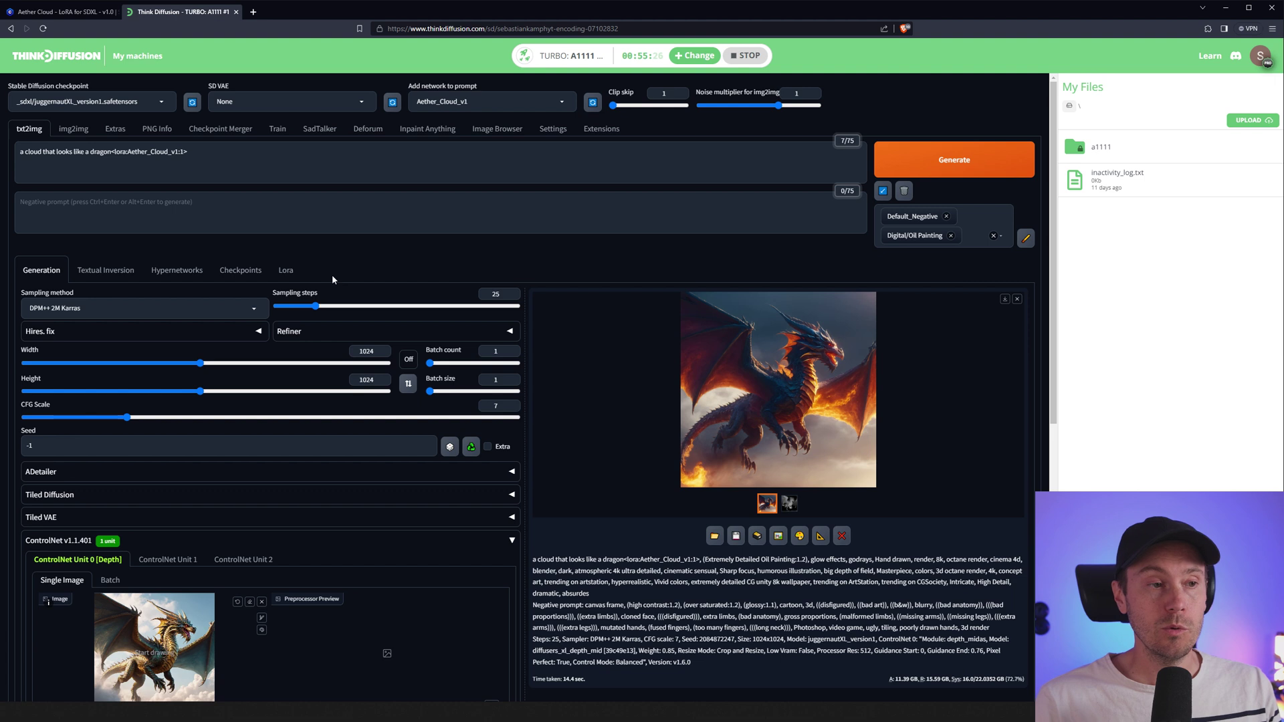
Change the LoRA tag to <lora:Aether_Cloud_v1:1.4>, generate, and inspect the dragon full-size.
{"action": "left_click", "coordinate": [181, 151]}
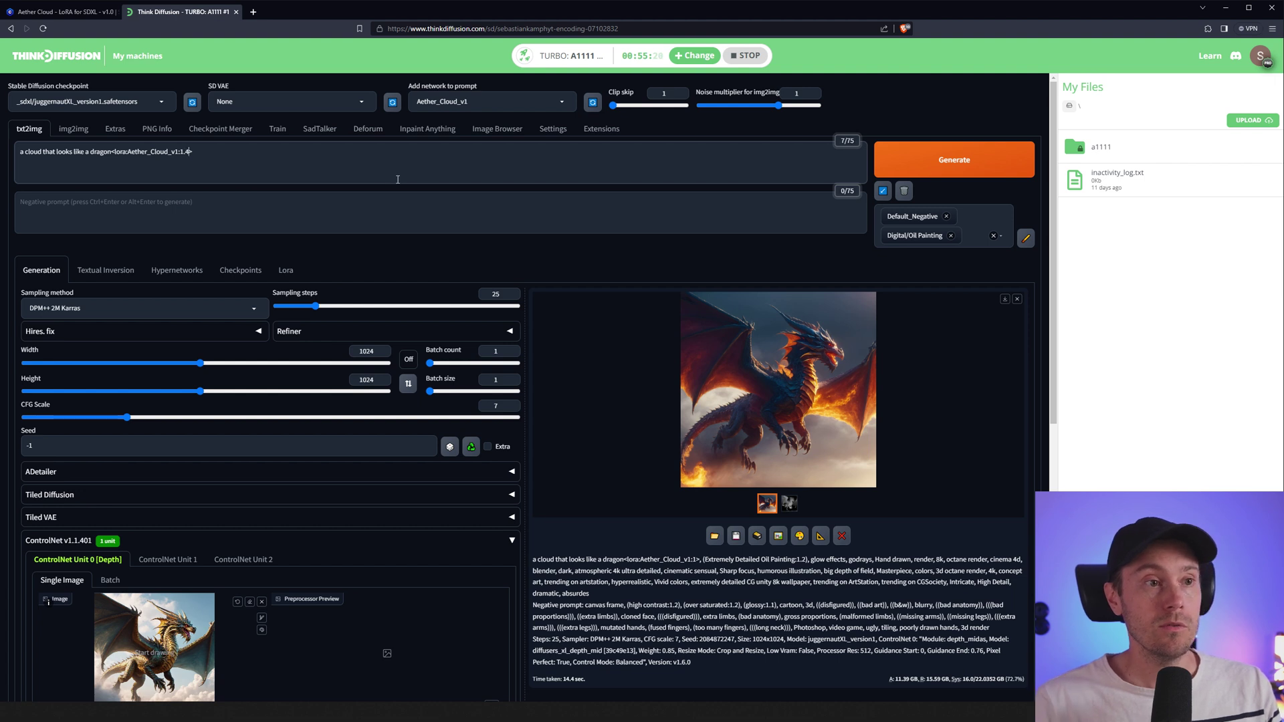
{"action": "type", "text": ".4"}
{"action": "left_click", "coordinate": [983, 161]}
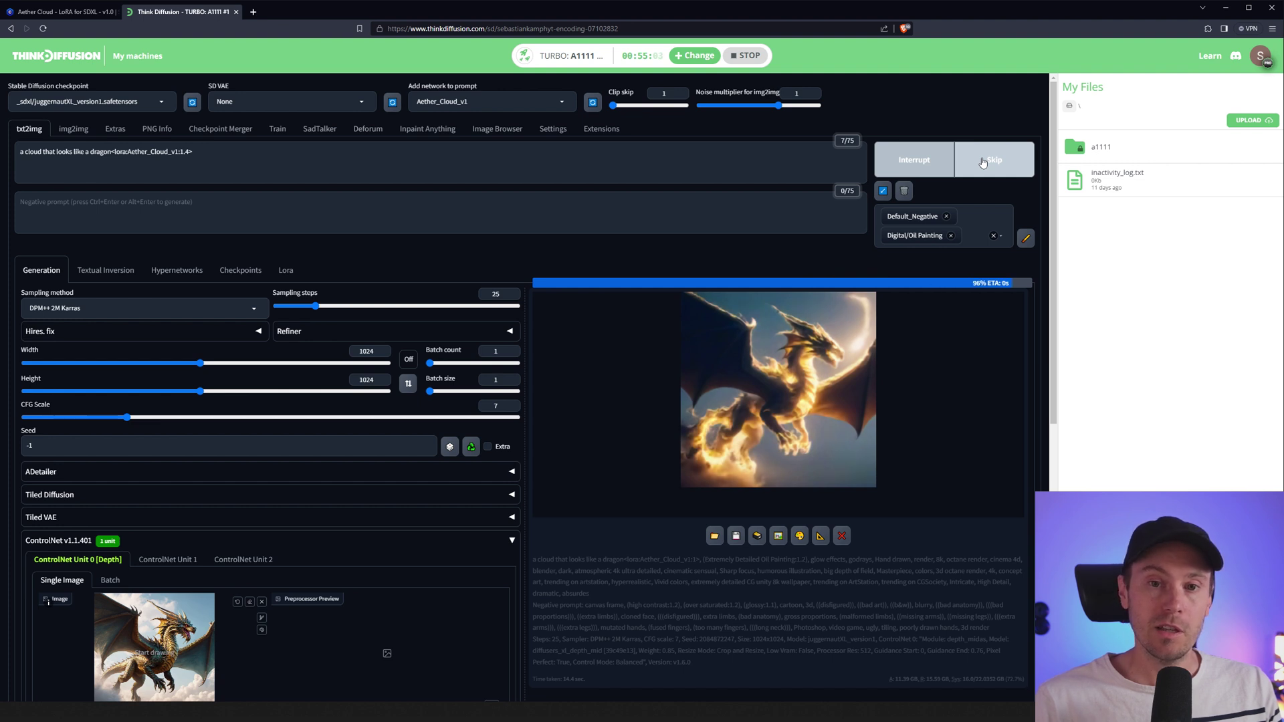
{"action": "left_click", "coordinate": [738, 362]}
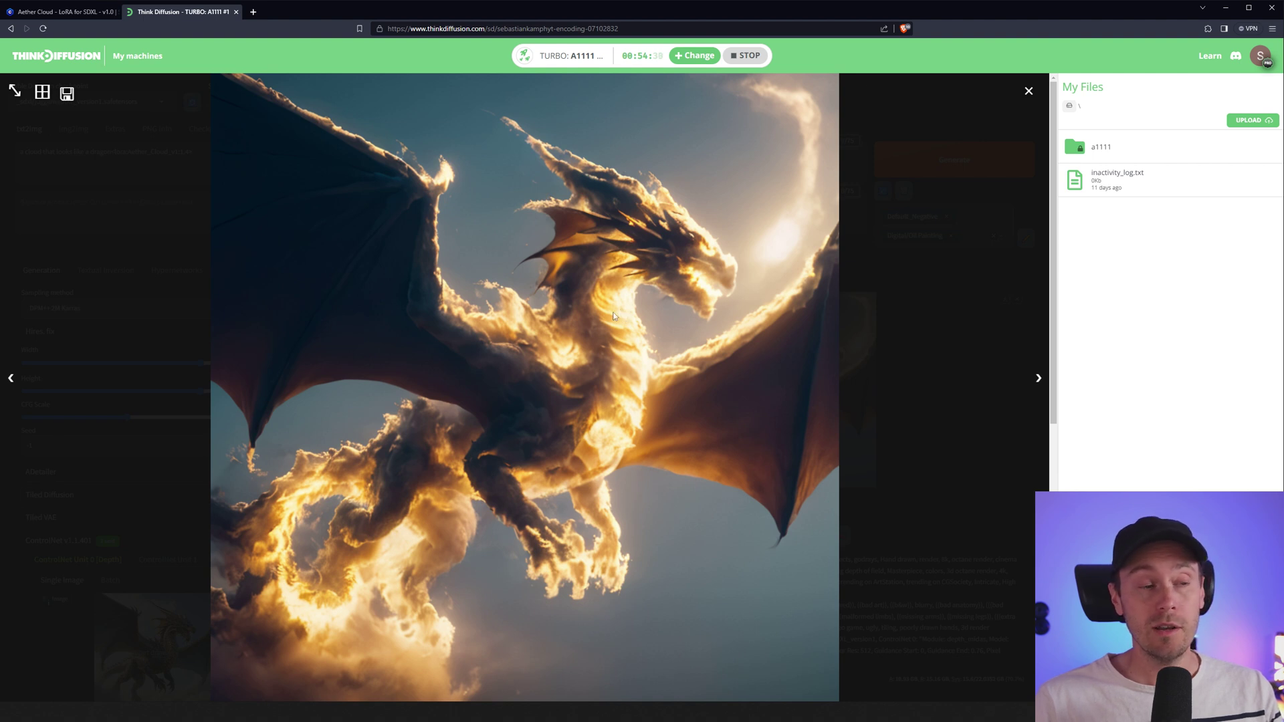
{"action": "left_click", "coordinate": [583, 332]}
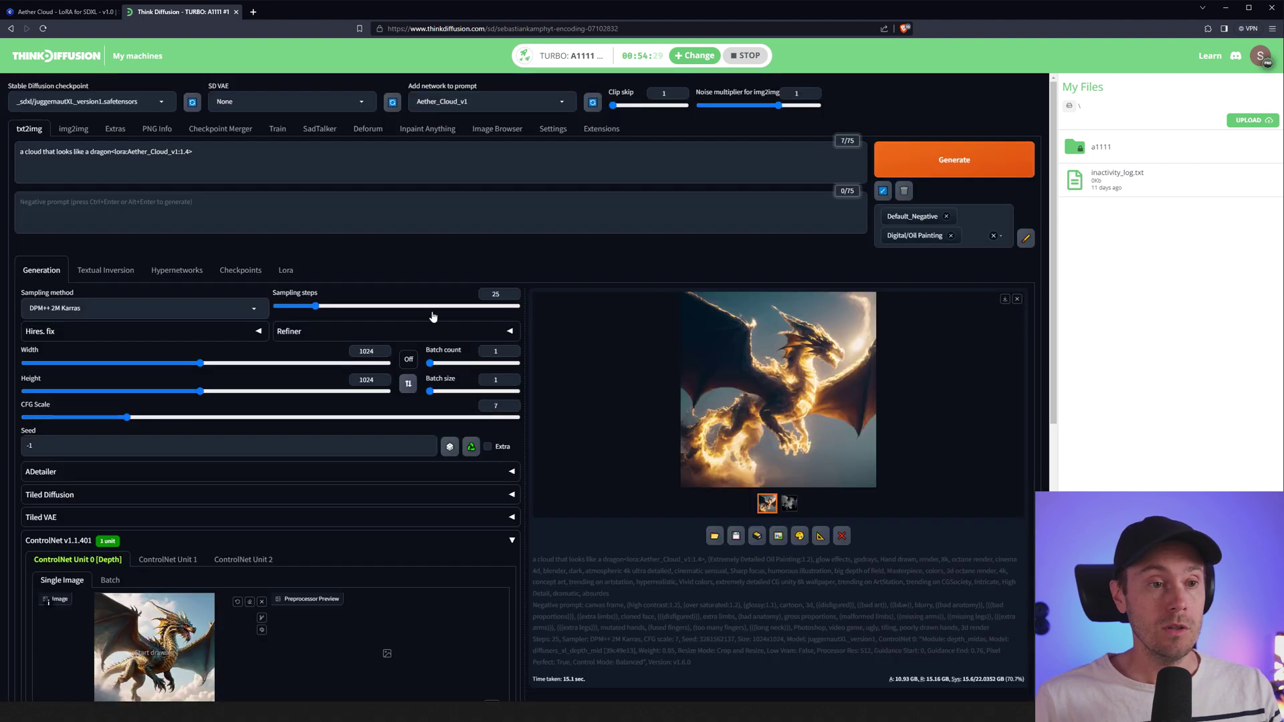
{"action": "left_click", "coordinate": [471, 447]}
{"action": "left_click", "coordinate": [311, 331]}
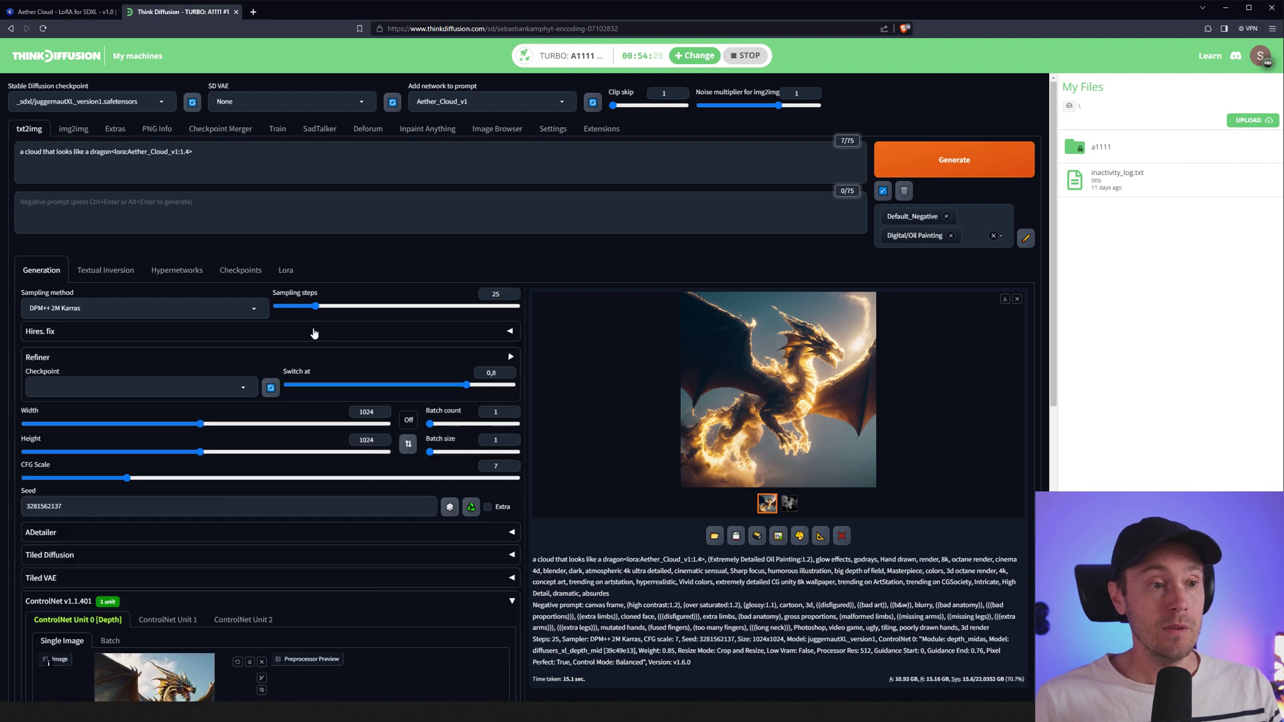
{"action": "left_click", "coordinate": [67, 387]}
{"action": "type", "text": "ref"}
{"action": "left_click", "coordinate": [70, 370]}
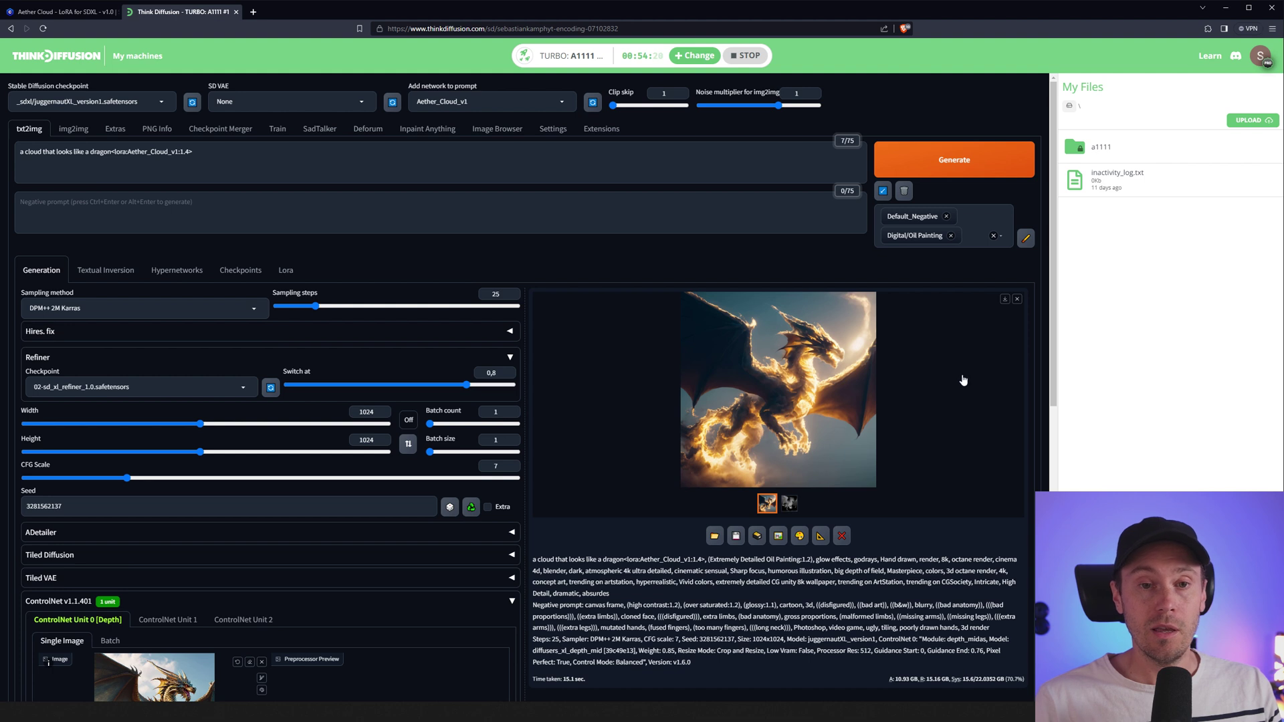
{"action": "left_click", "coordinate": [970, 159]}
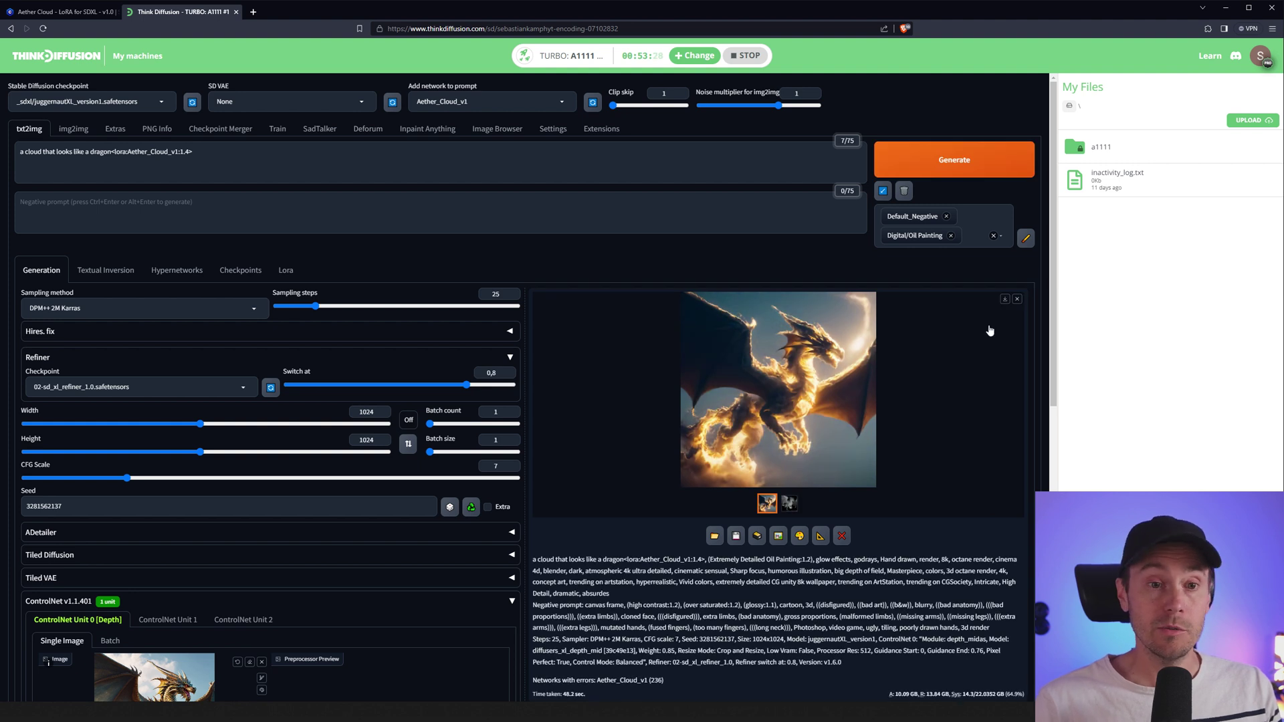
Enlarge the refined glowing cloud dragon in the full-size image viewer.
{"action": "left_click", "coordinate": [786, 351]}
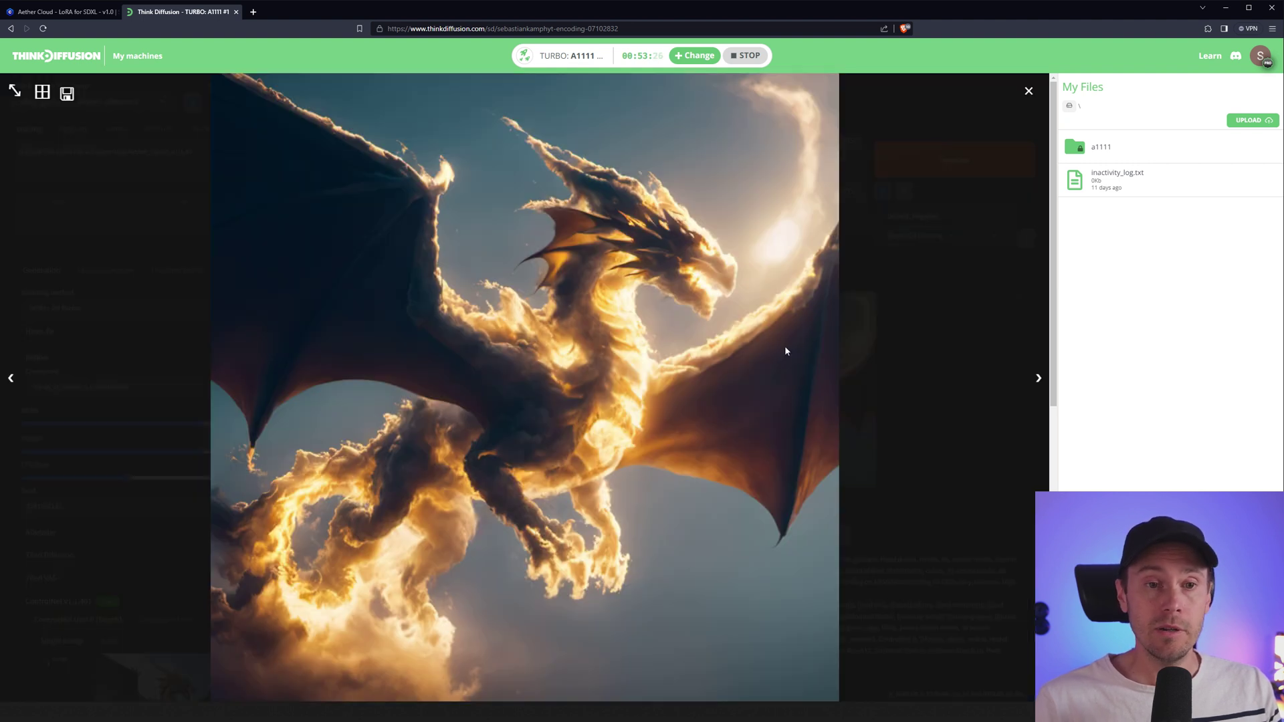